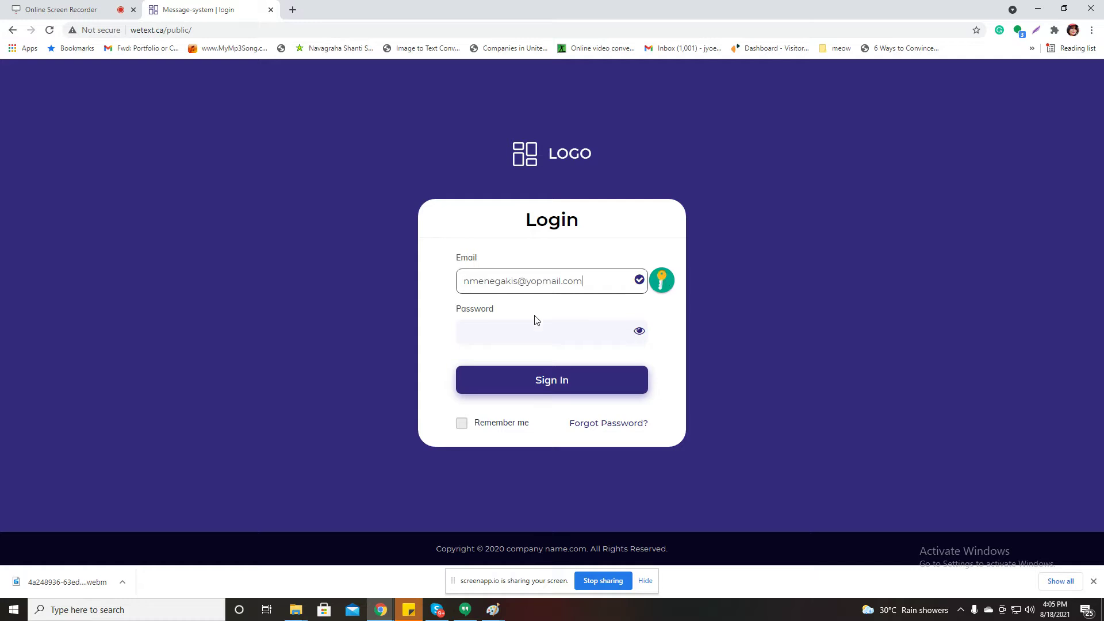
Enter the account password and sign in to the messaging system
{"action": "type", "text": "aaaaaa"}
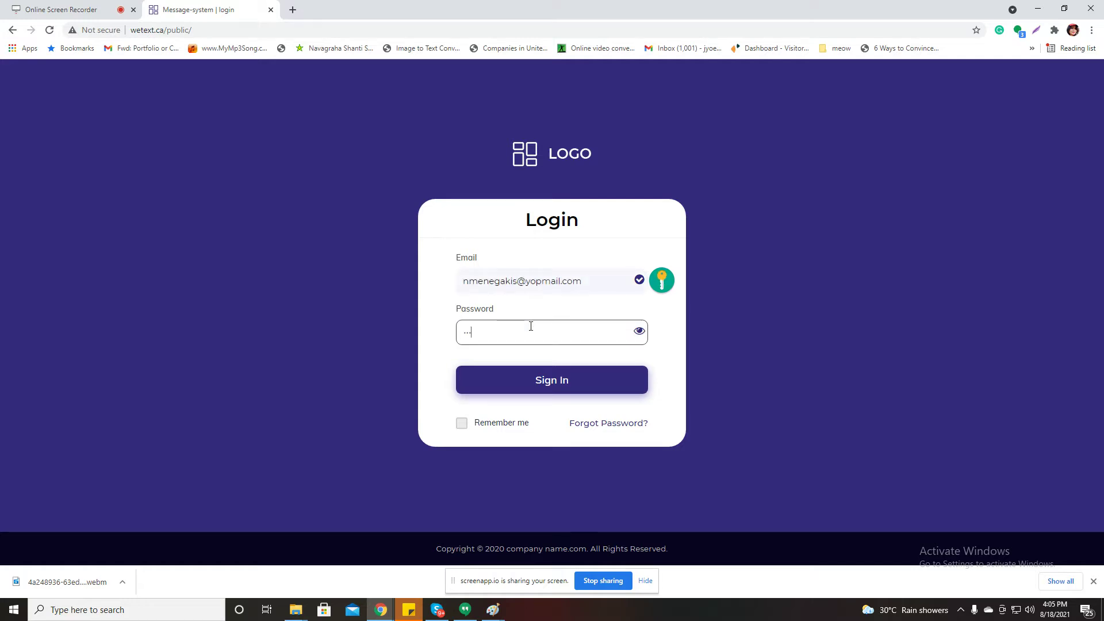
{"action": "key", "text": "Return"}
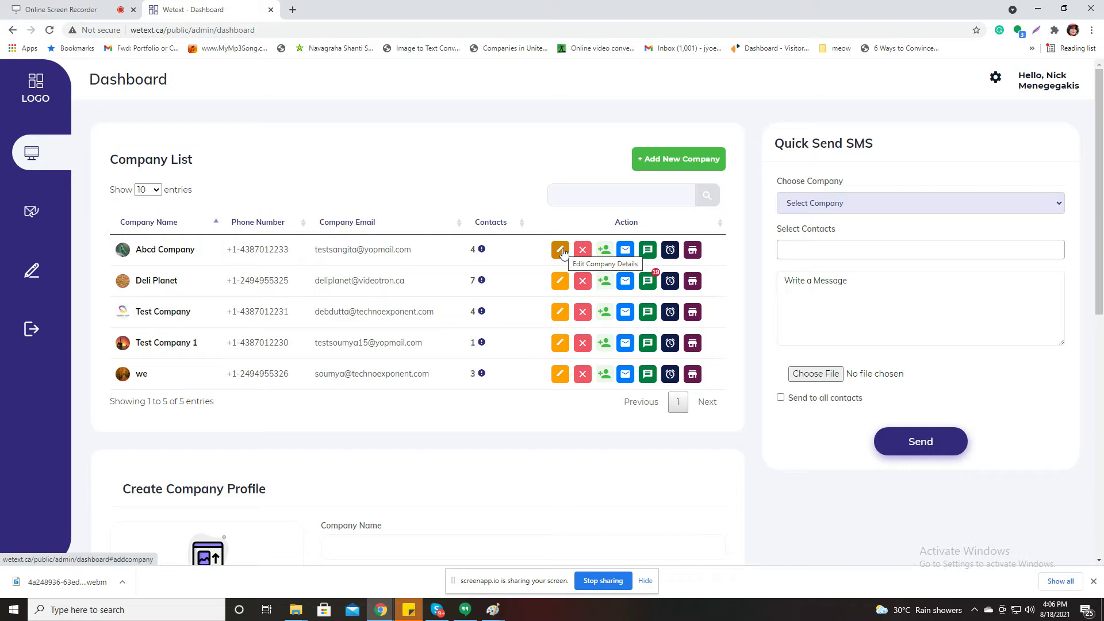
Open the Send Mail form for Abcd Company, examine its recipient, subject and body fields, and close it without sending
{"action": "left_click", "coordinate": [626, 251]}
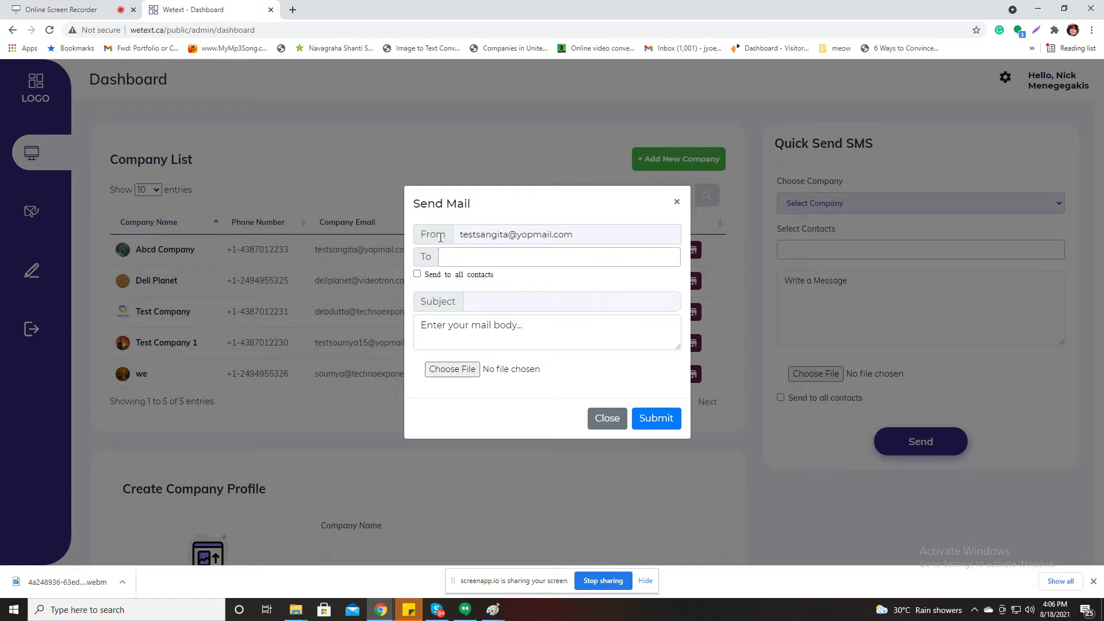
{"action": "left_click", "coordinate": [455, 257]}
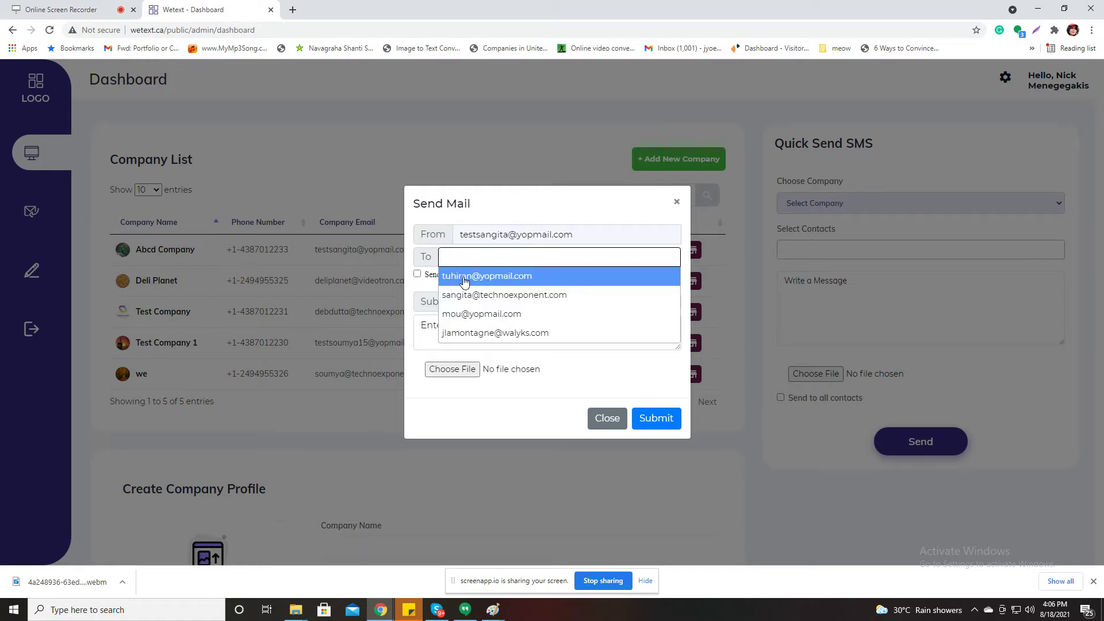
{"action": "left_click", "coordinate": [493, 257]}
{"action": "left_click", "coordinate": [497, 265]}
{"action": "left_click", "coordinate": [418, 363]}
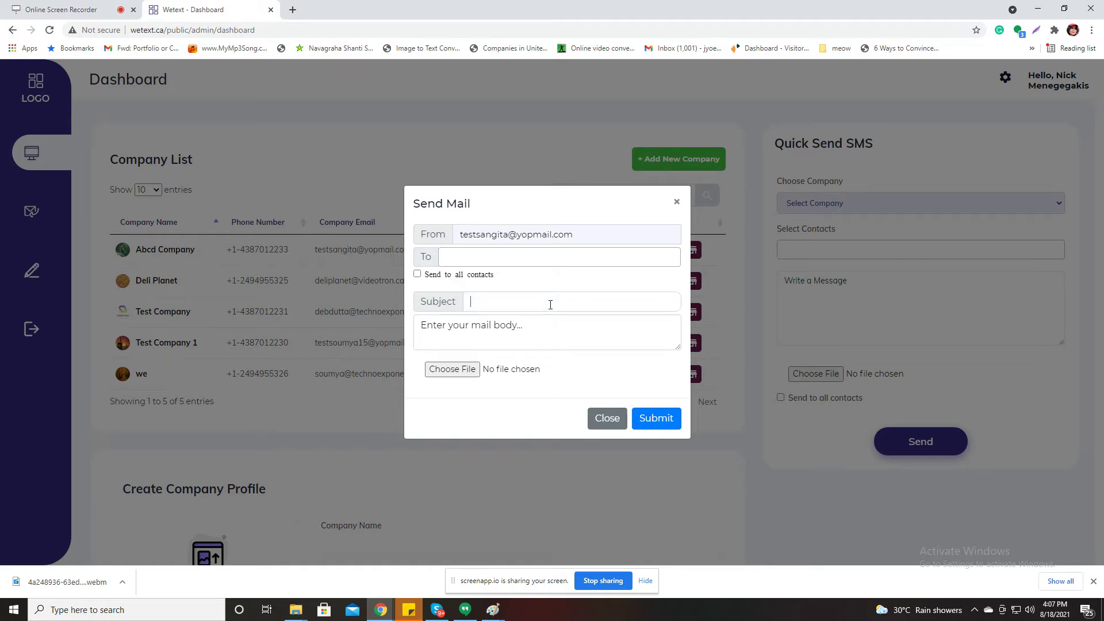
{"action": "left_click", "coordinate": [535, 332]}
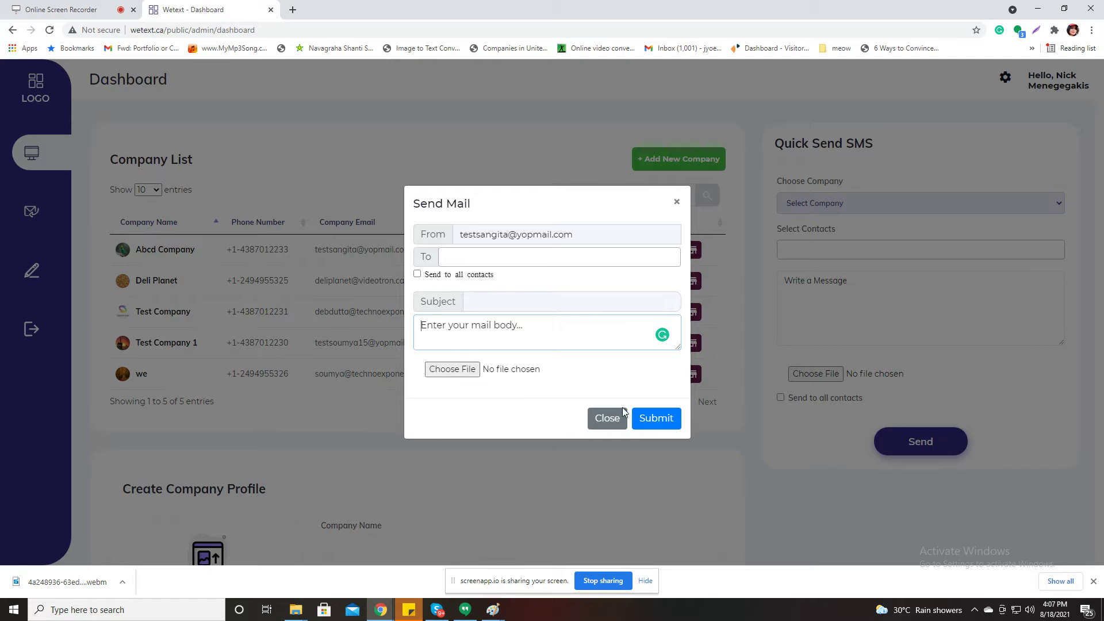
{"action": "left_click", "coordinate": [676, 202]}
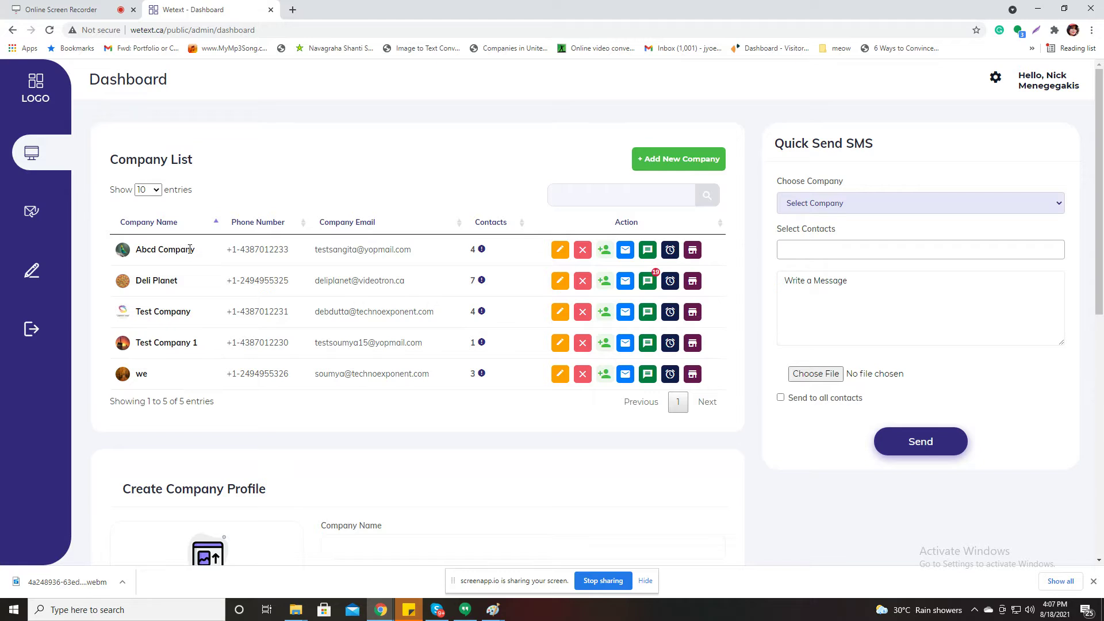
Open the messages page of Abcd Company and choose Deli Planet as the company for a quick SMS
{"action": "left_click", "coordinate": [647, 253]}
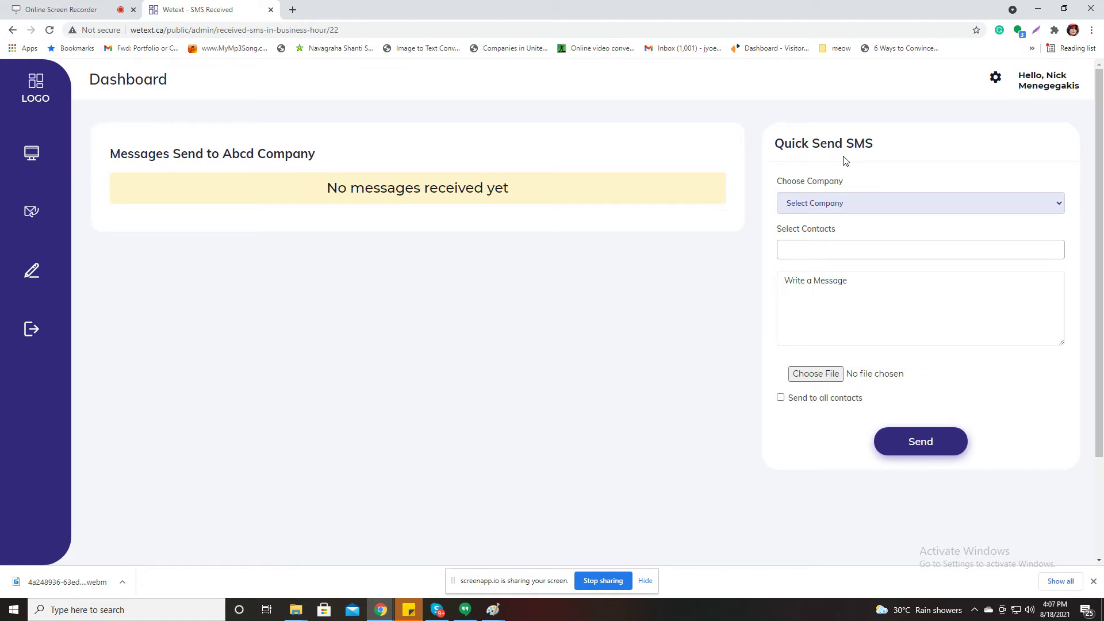
{"action": "left_click", "coordinate": [894, 208]}
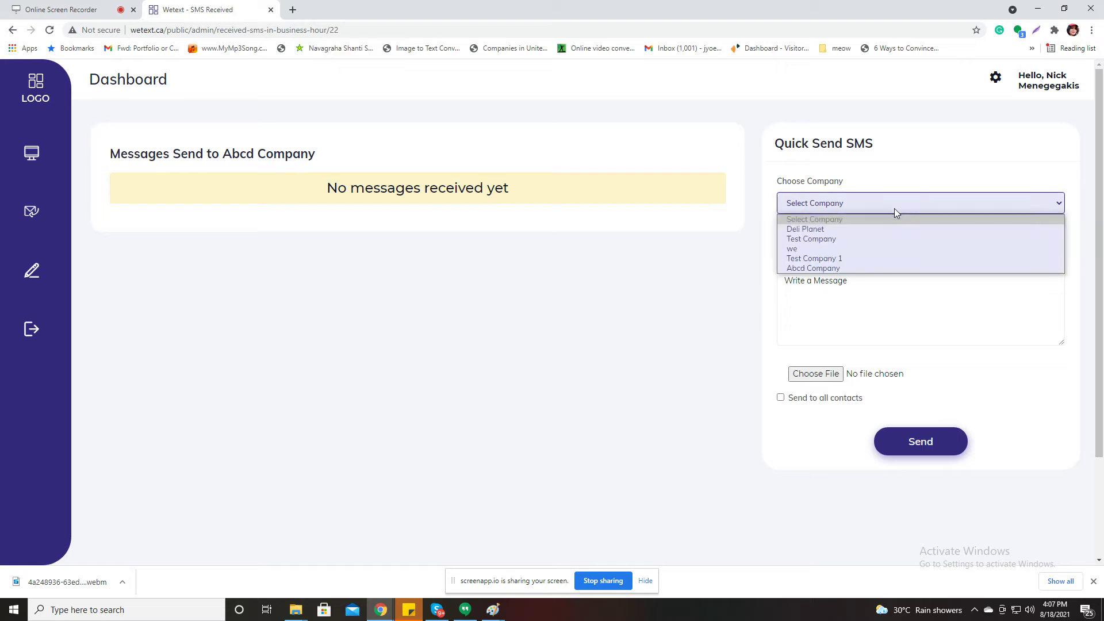
{"action": "left_click", "coordinate": [801, 229]}
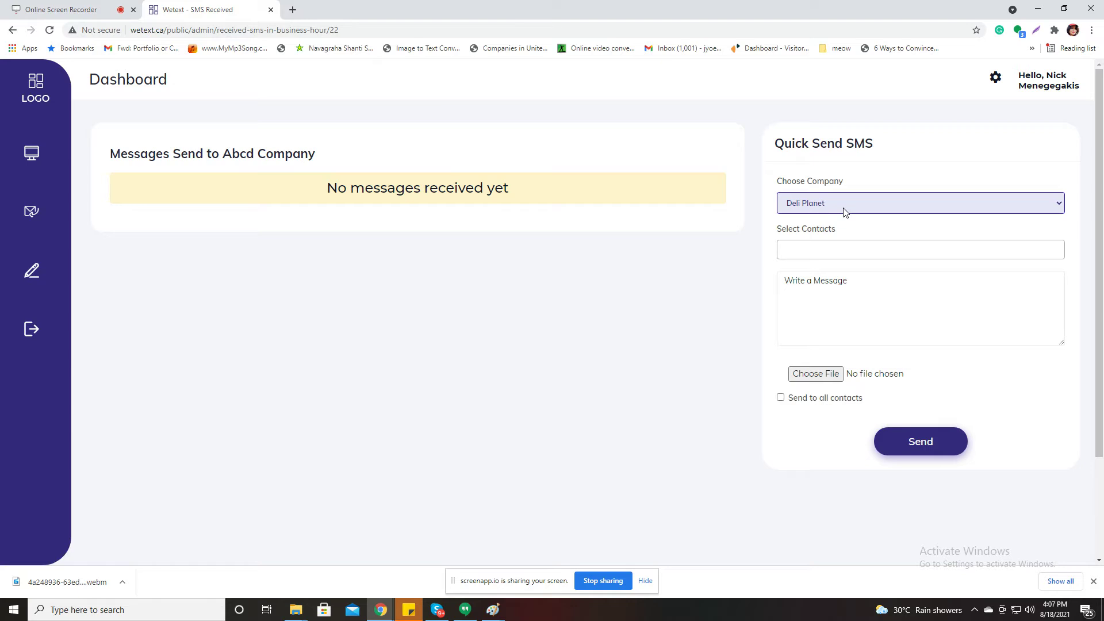
Add the first six listed Deli Planet contacts as recipients of the quick SMS
{"action": "left_click", "coordinate": [854, 250]}
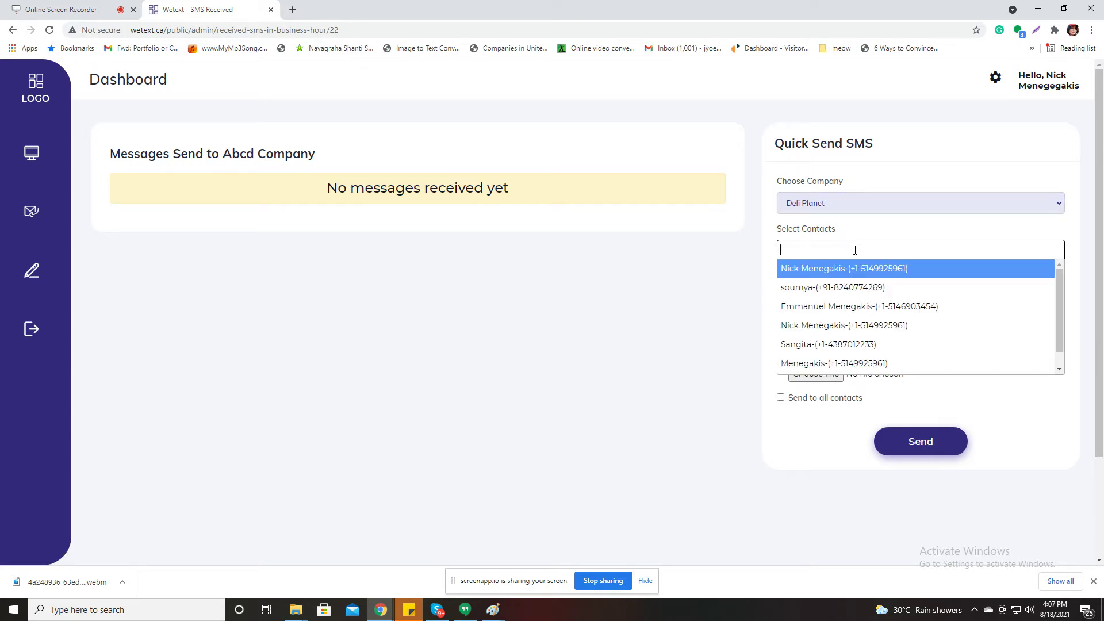
{"action": "left_click", "coordinate": [846, 274]}
{"action": "left_click", "coordinate": [942, 253]}
{"action": "left_click", "coordinate": [878, 290]}
{"action": "left_click", "coordinate": [1050, 266]}
{"action": "left_click", "coordinate": [897, 308]}
{"action": "left_click", "coordinate": [975, 273]}
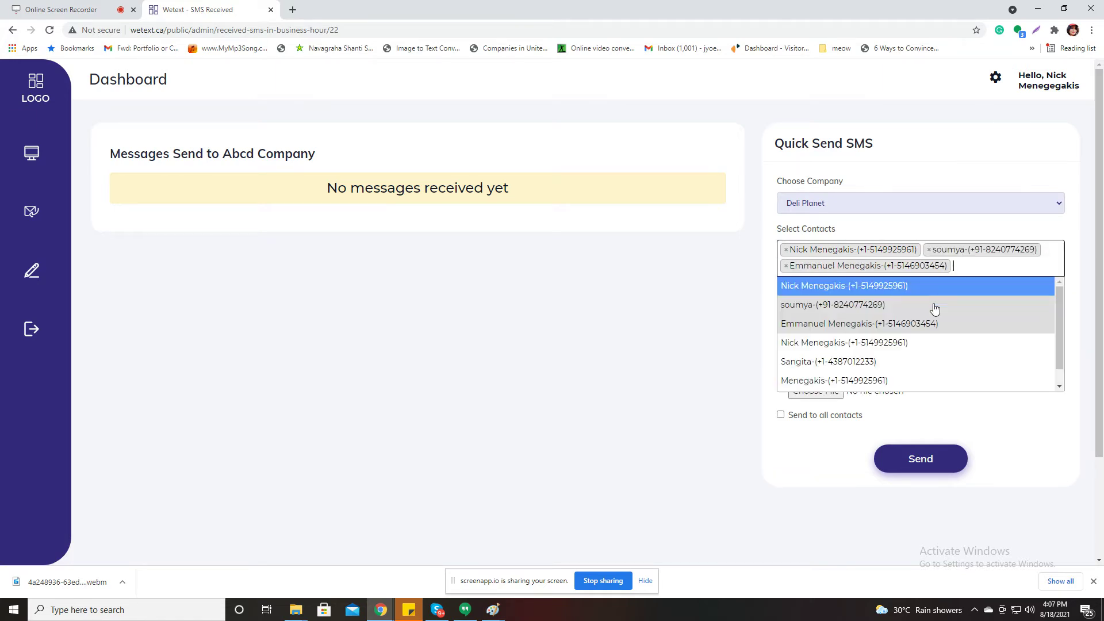
{"action": "left_click", "coordinate": [880, 343]}
{"action": "left_click", "coordinate": [909, 279]}
{"action": "left_click", "coordinate": [882, 377]}
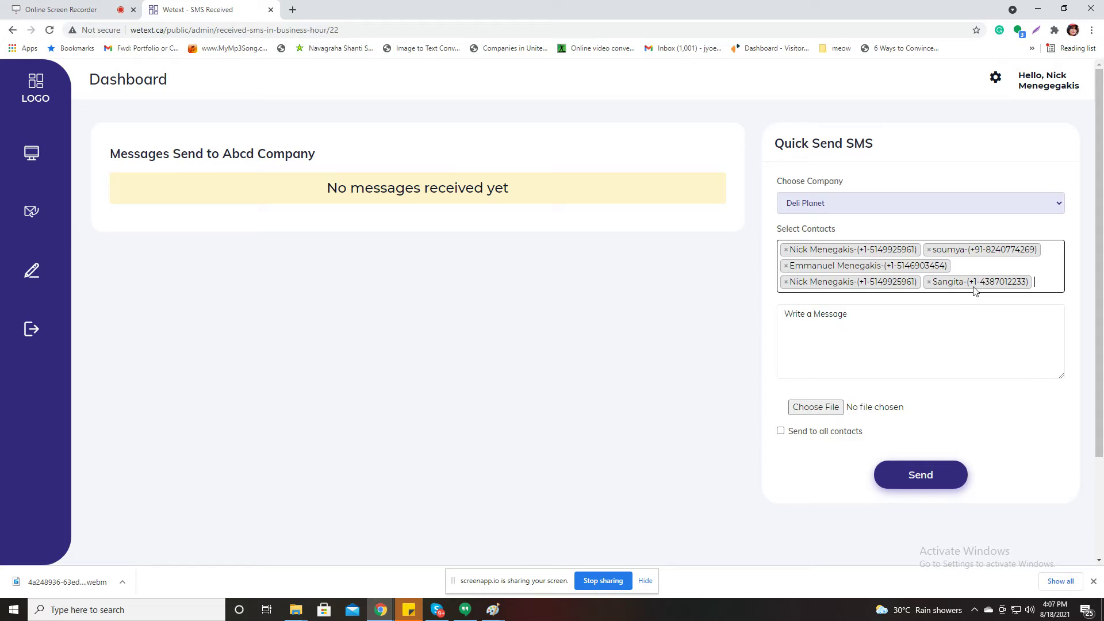
{"action": "left_click", "coordinate": [926, 288]}
{"action": "left_click", "coordinate": [899, 396]}
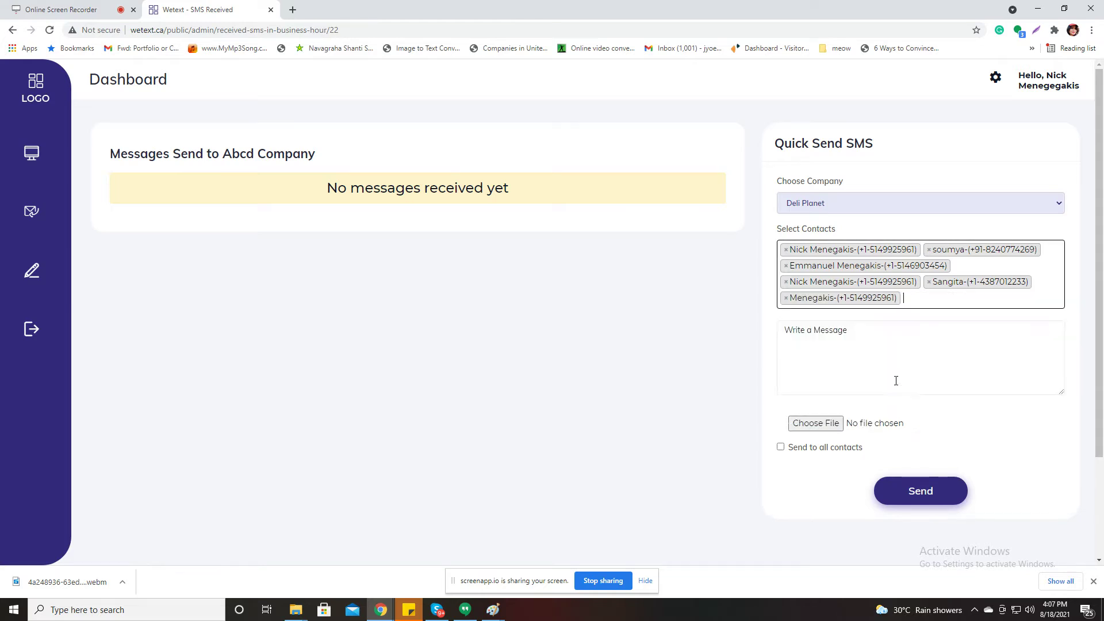
Write "ejkfgl;kh;rtlmm" as the quick SMS message, enable Send to all contacts, and select the message text
{"action": "left_click", "coordinate": [896, 342]}
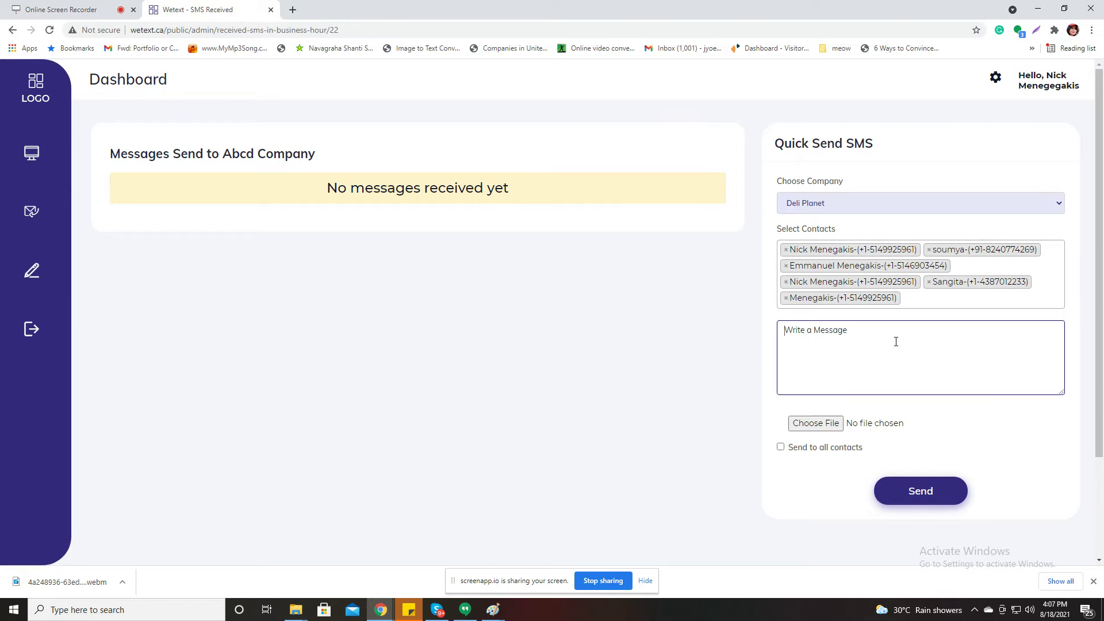
{"action": "type", "text": "ejkfgl;kh;rtlmm"}
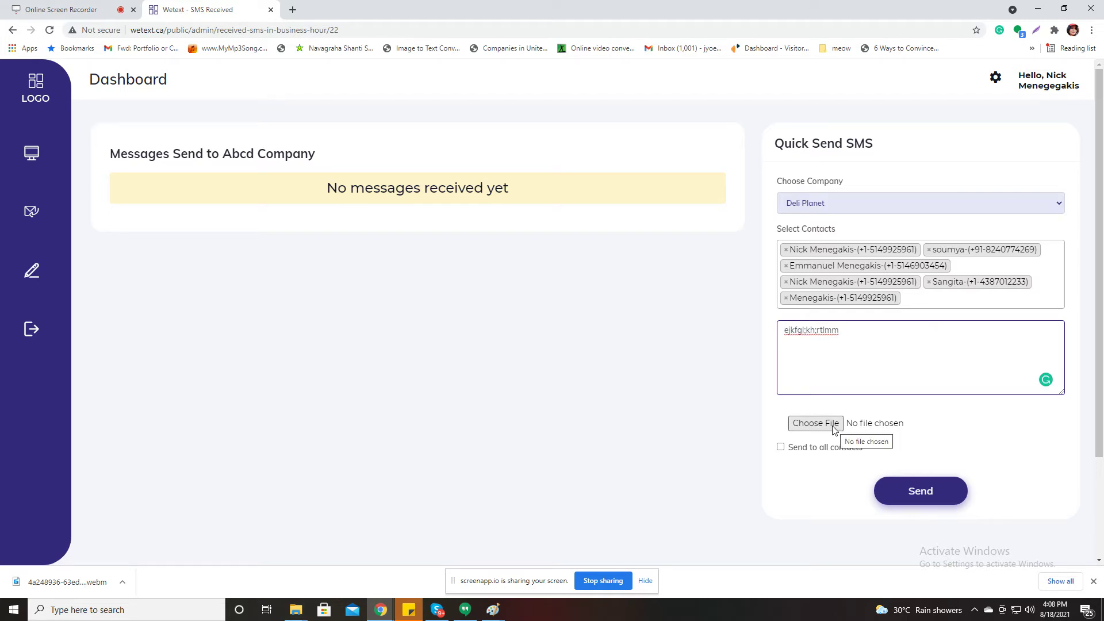
{"action": "left_click", "coordinate": [780, 447]}
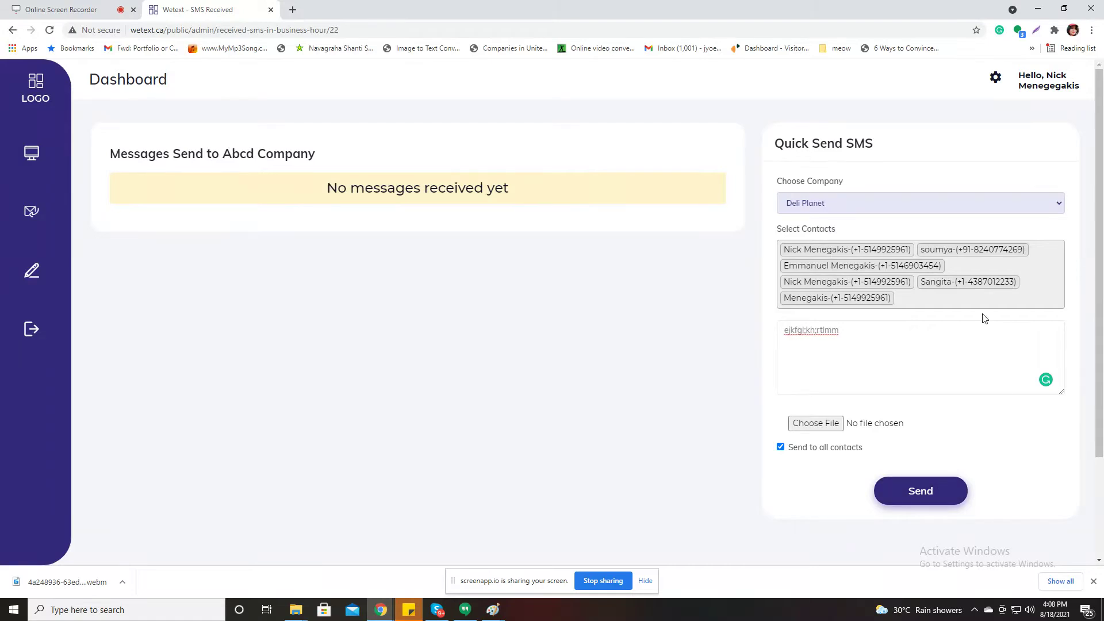
{"action": "triple_click", "coordinate": [892, 333]}
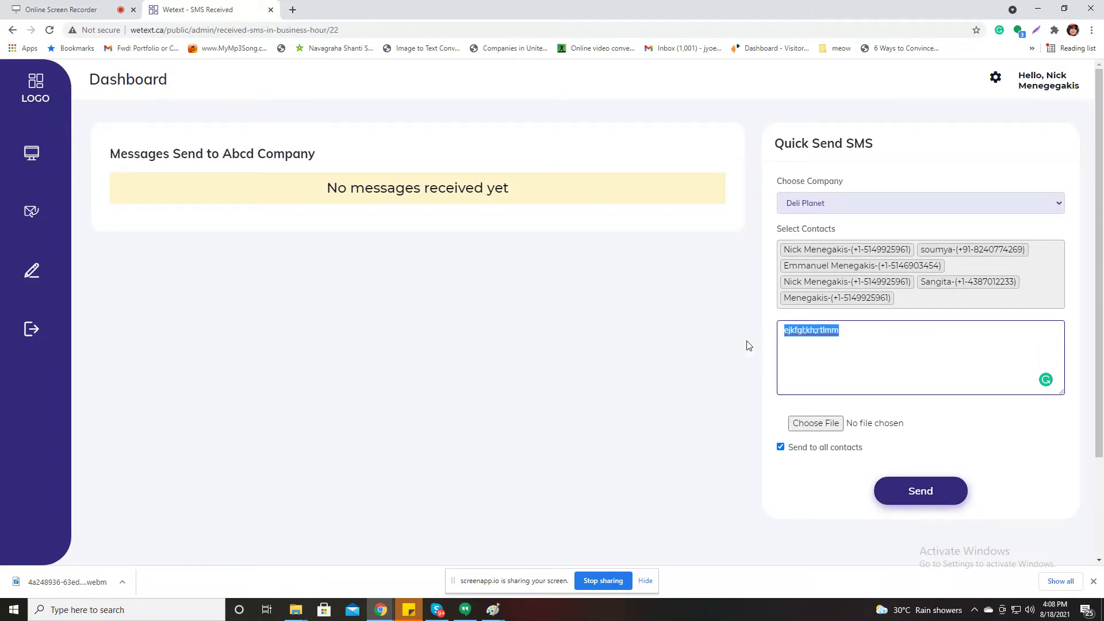
Open Abcd Company's business-hour SMS settings from the company list and examine the response messages, active days and opening hours
{"action": "left_click", "coordinate": [28, 160]}
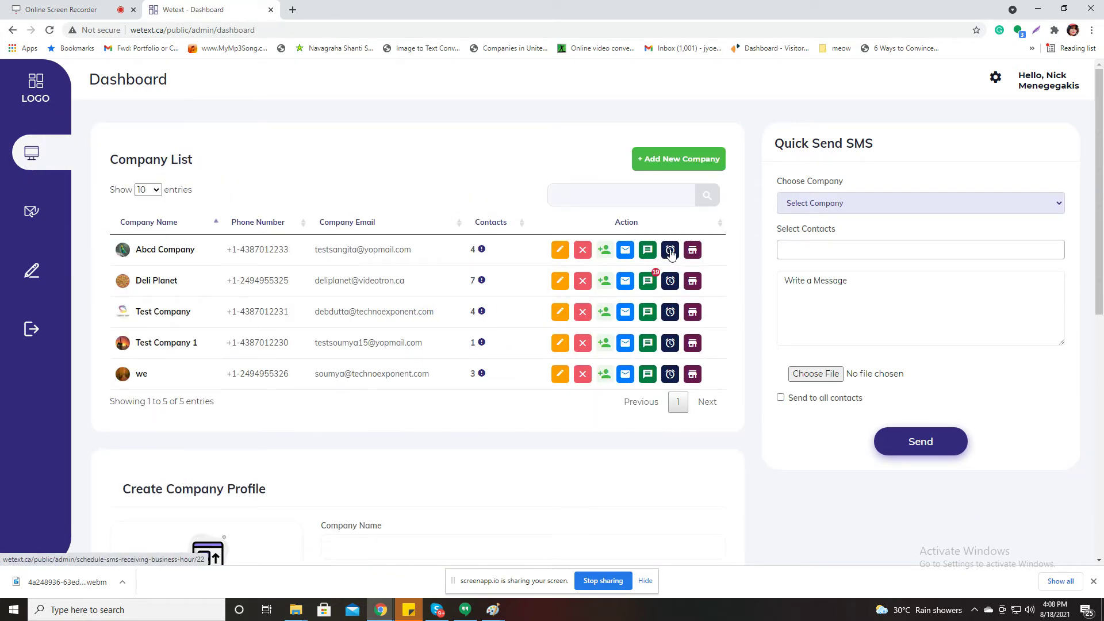
{"action": "left_click", "coordinate": [670, 251]}
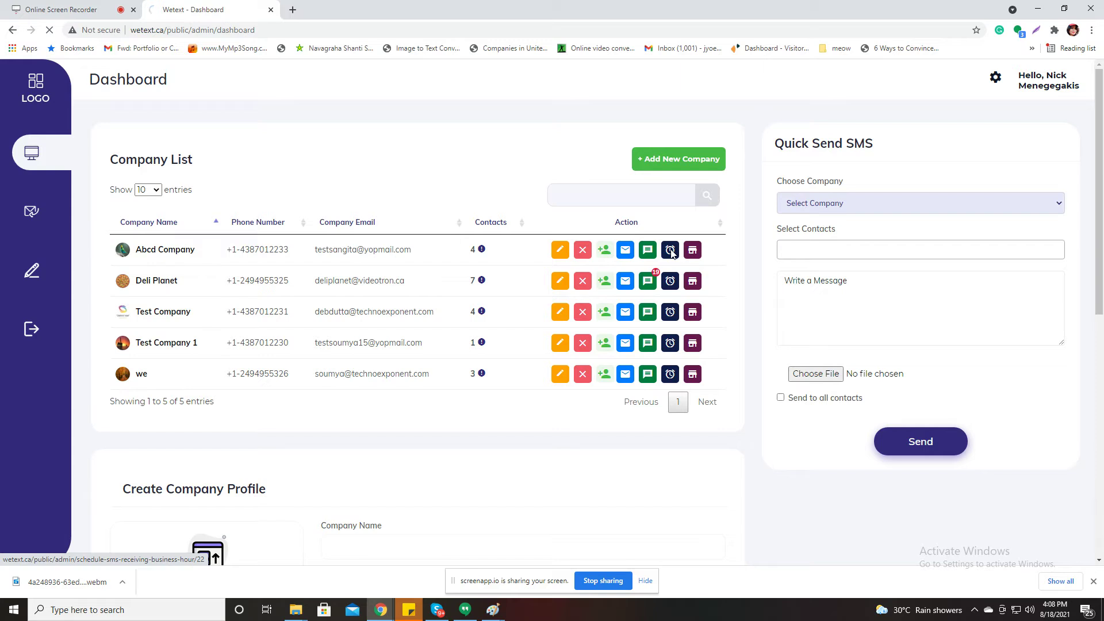
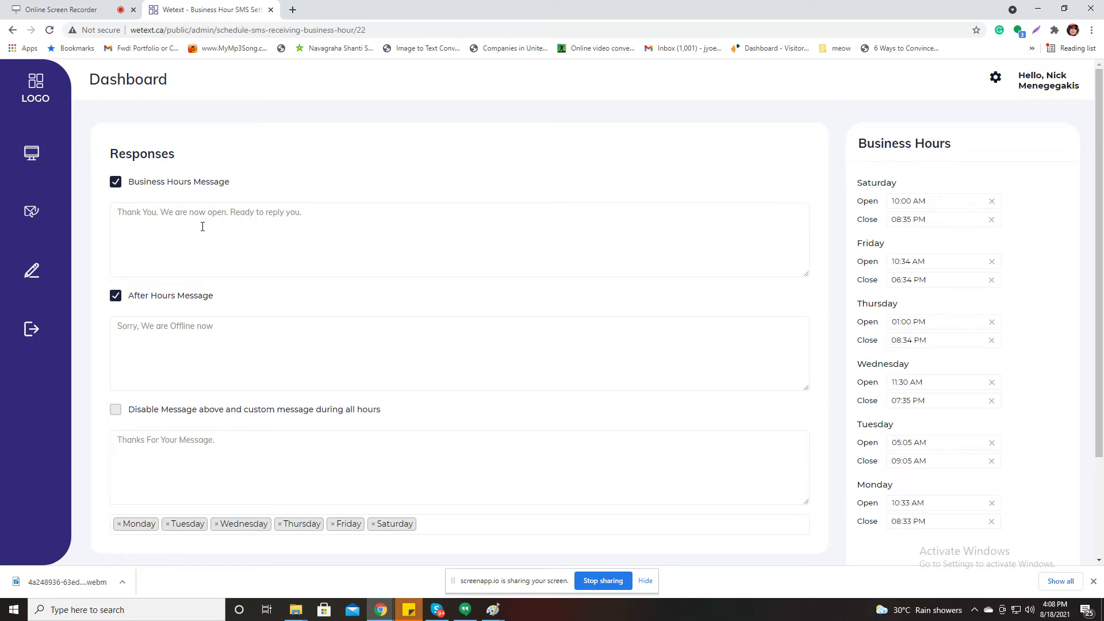
{"action": "left_click", "coordinate": [178, 225]}
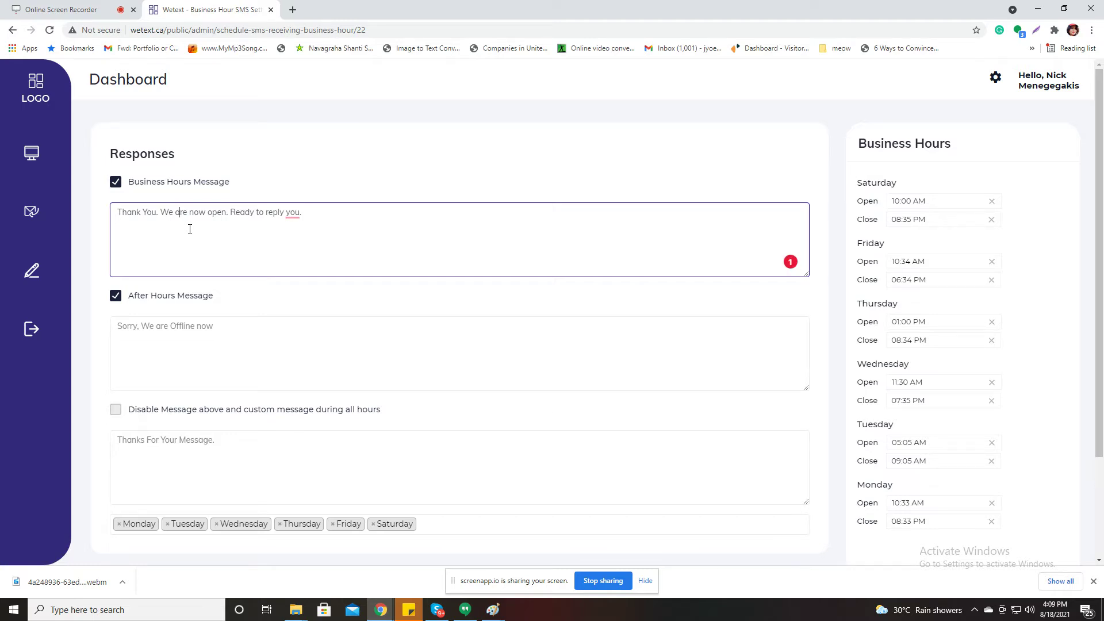
{"action": "left_click", "coordinate": [189, 354]}
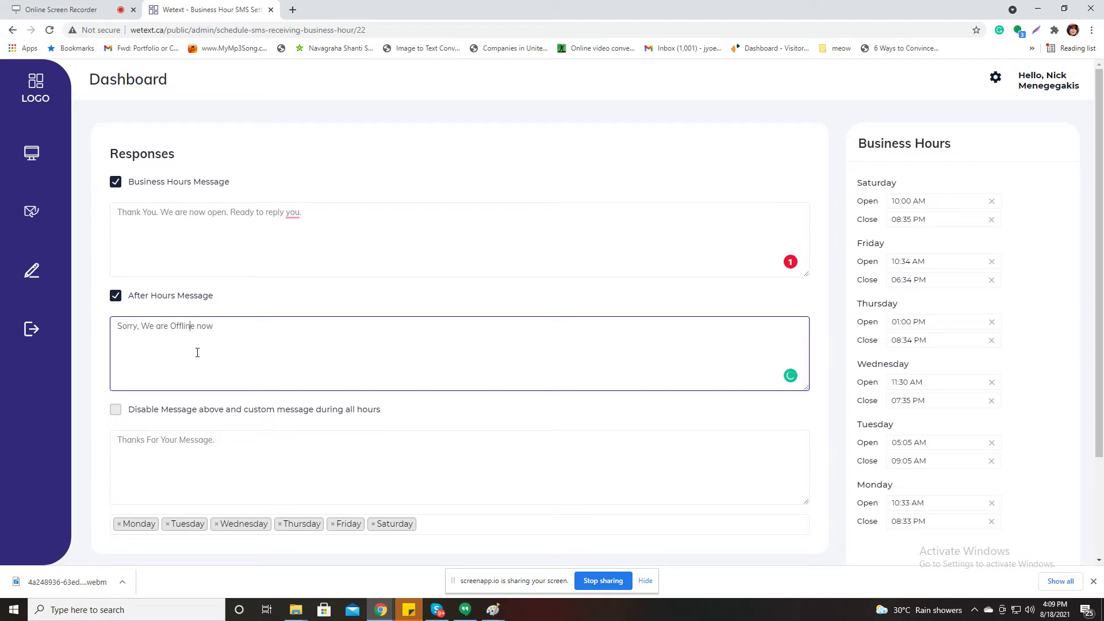
{"action": "scroll", "coordinate": [337, 239], "scroll_direction": "down", "scroll_amount": 2}
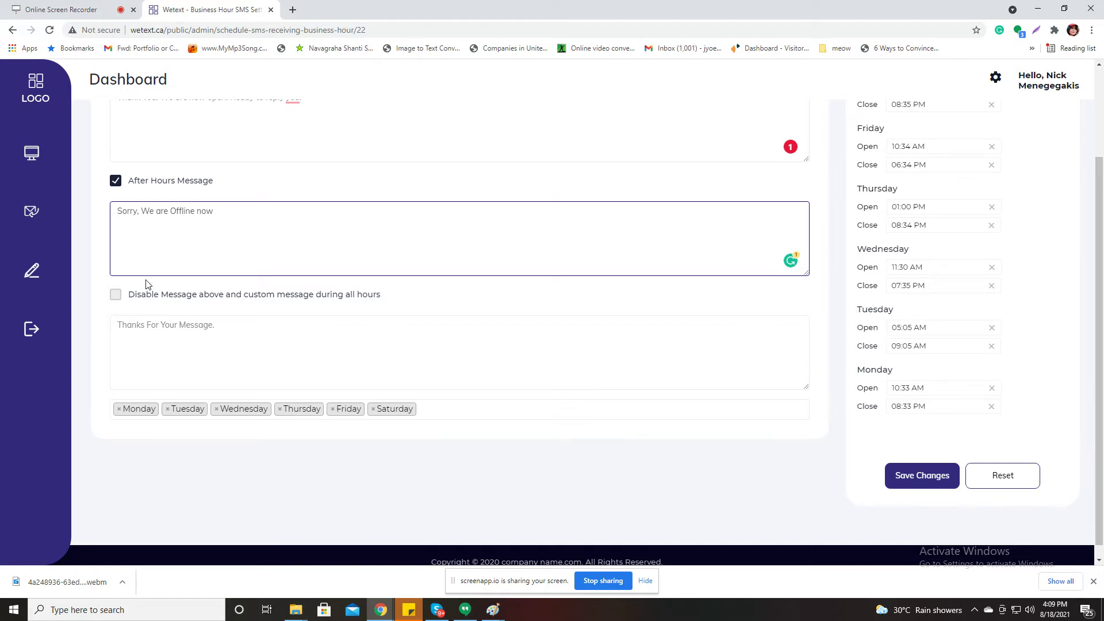
{"action": "left_click", "coordinate": [155, 327]}
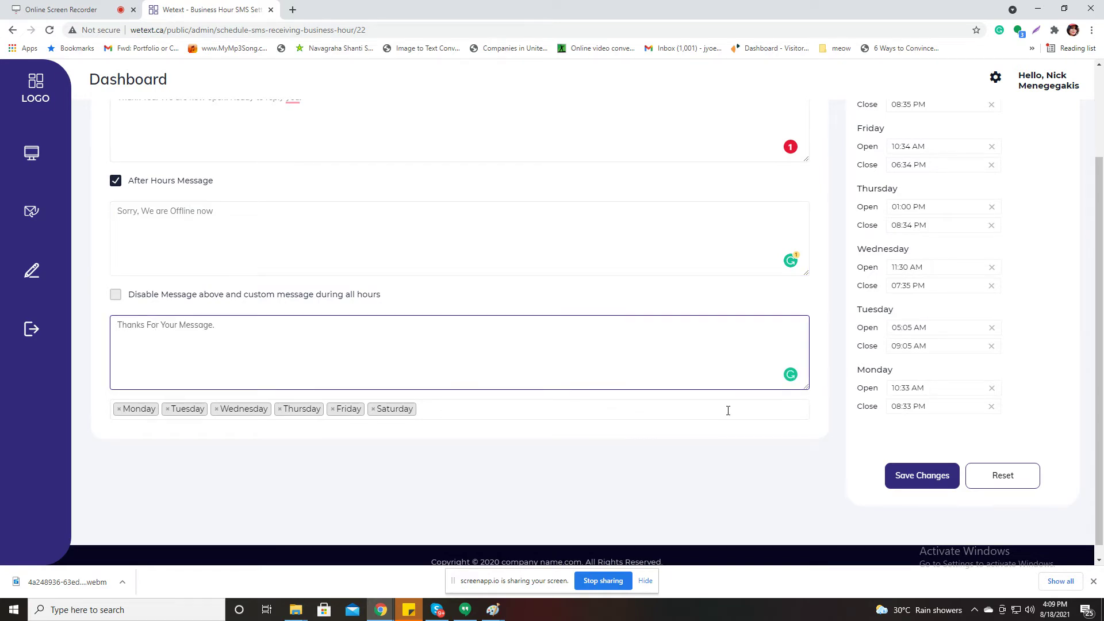
{"action": "scroll", "coordinate": [713, 414], "scroll_direction": "up", "scroll_amount": 2}
{"action": "scroll", "coordinate": [706, 419], "scroll_direction": "down", "scroll_amount": 3}
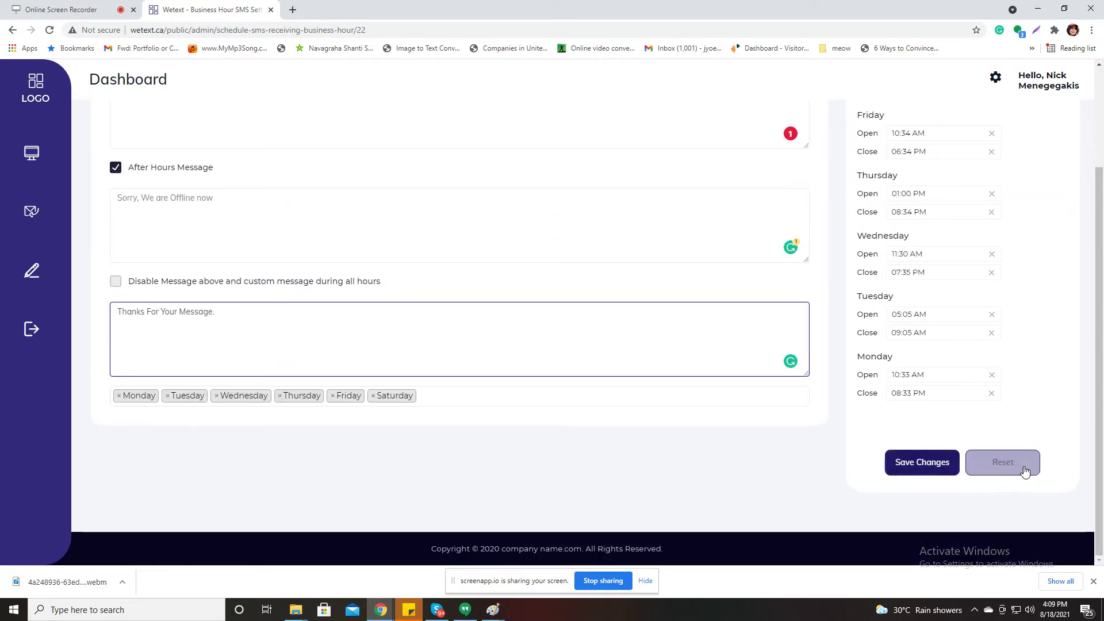
{"action": "scroll", "coordinate": [867, 420], "scroll_direction": "up", "scroll_amount": 3}
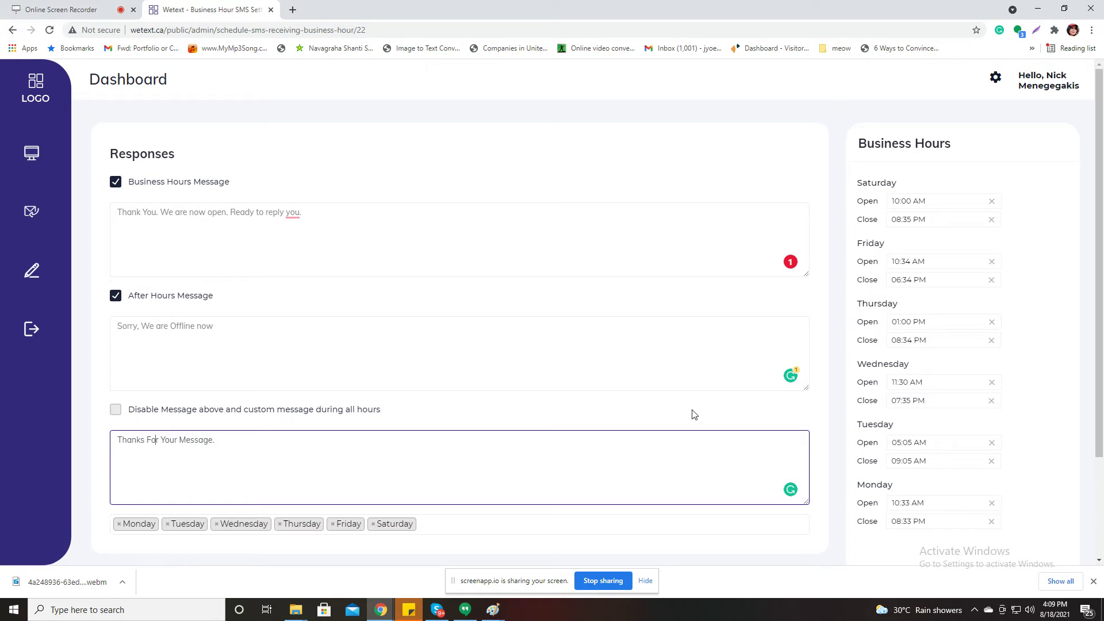
{"action": "scroll", "coordinate": [729, 441], "scroll_direction": "down", "scroll_amount": 2}
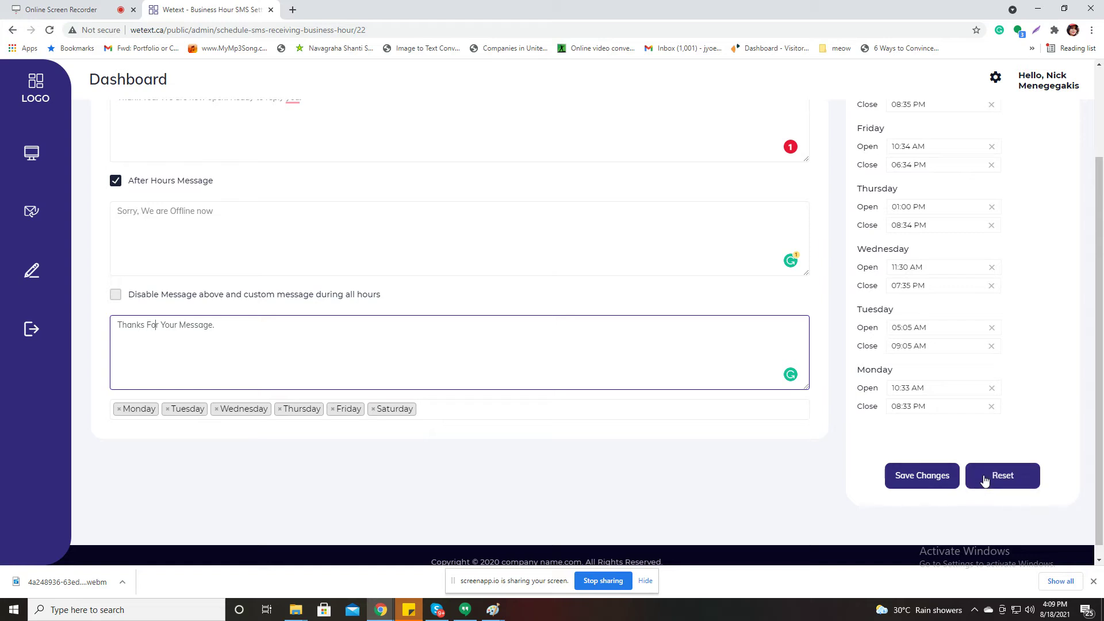
Return to the company list and examine the company, contacts and message fields of the Quick Send SMS form
{"action": "left_click", "coordinate": [23, 163]}
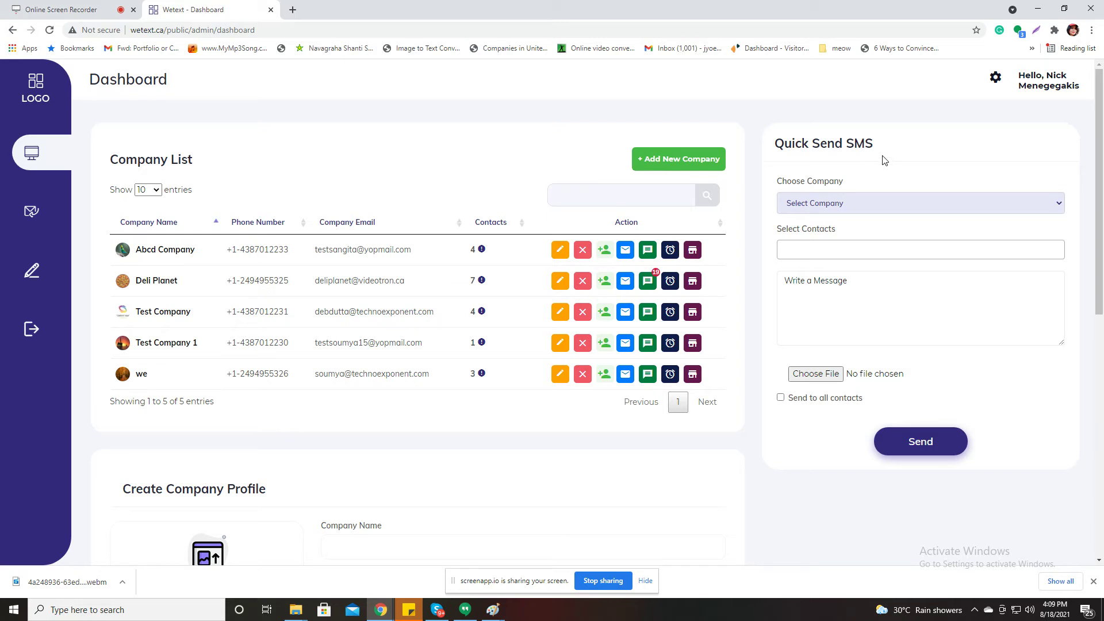
{"action": "left_click", "coordinate": [881, 198]}
{"action": "left_click", "coordinate": [882, 202]}
{"action": "left_click", "coordinate": [866, 250]}
{"action": "left_click", "coordinate": [831, 311]}
{"action": "scroll", "coordinate": [968, 402], "scroll_direction": "down", "scroll_amount": 2}
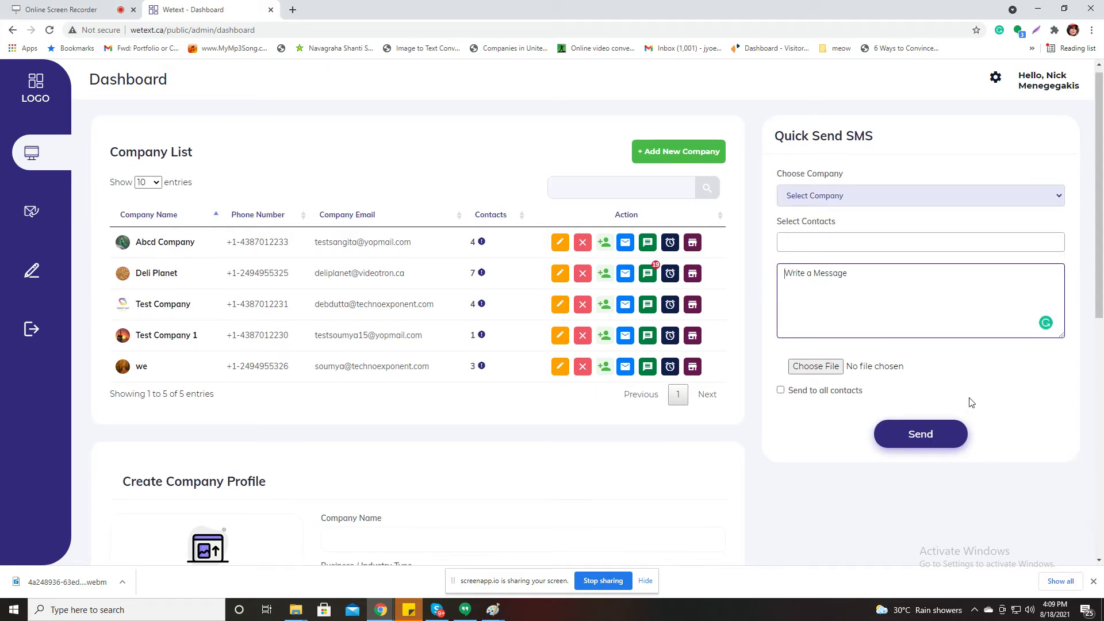
{"action": "scroll", "coordinate": [675, 249], "scroll_direction": "up", "scroll_amount": 2}
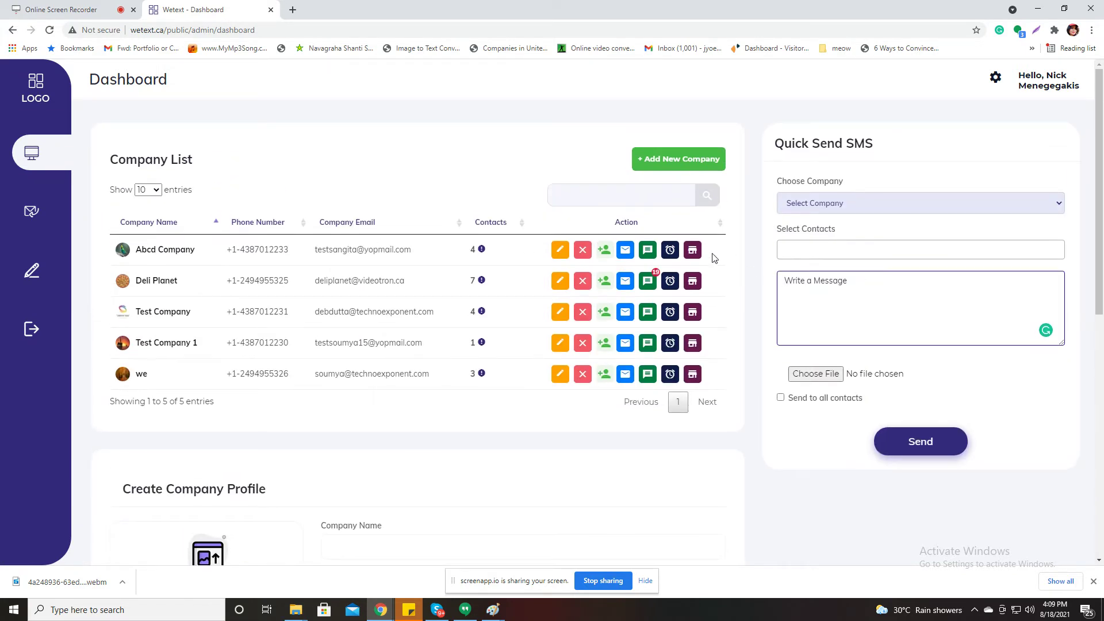
Open Abcd Company's store items, review the listed items, and bring up the form for adding a new item
{"action": "left_click", "coordinate": [694, 253]}
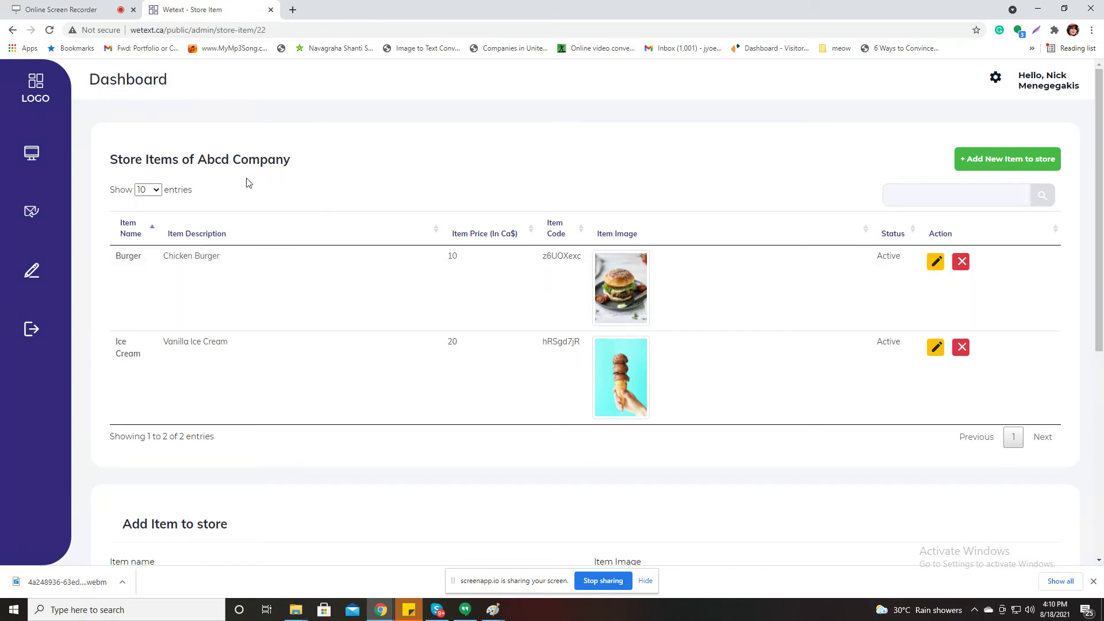
{"action": "left_click_drag", "start_coordinate": [198, 159], "coordinate": [299, 165]}
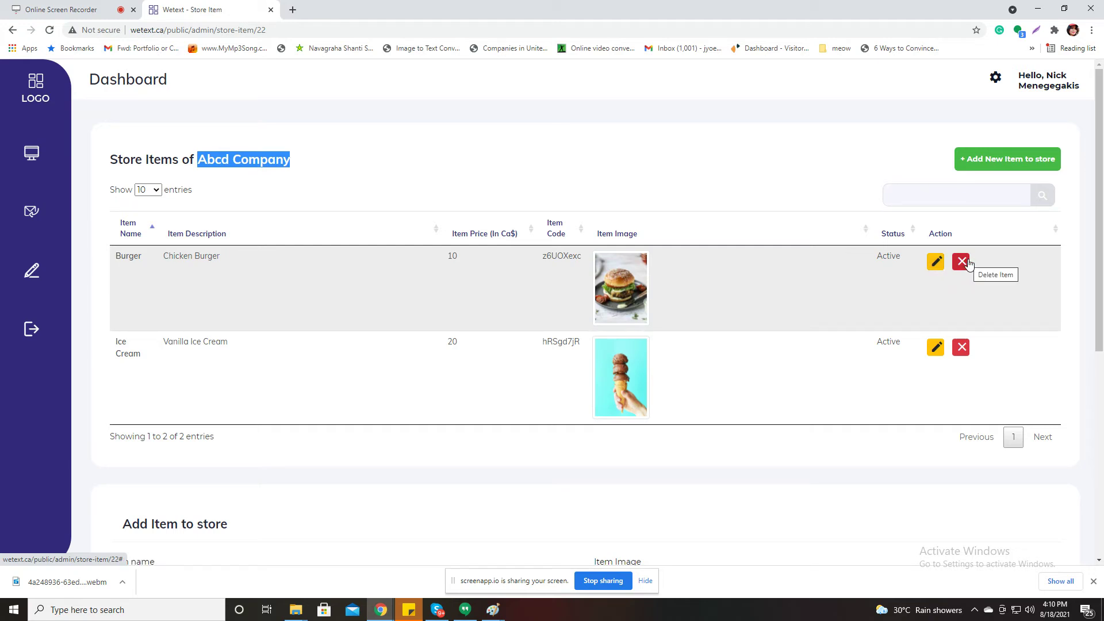
{"action": "scroll", "coordinate": [968, 263], "scroll_direction": "down", "scroll_amount": 2}
{"action": "scroll", "coordinate": [1013, 217], "scroll_direction": "up", "scroll_amount": 2}
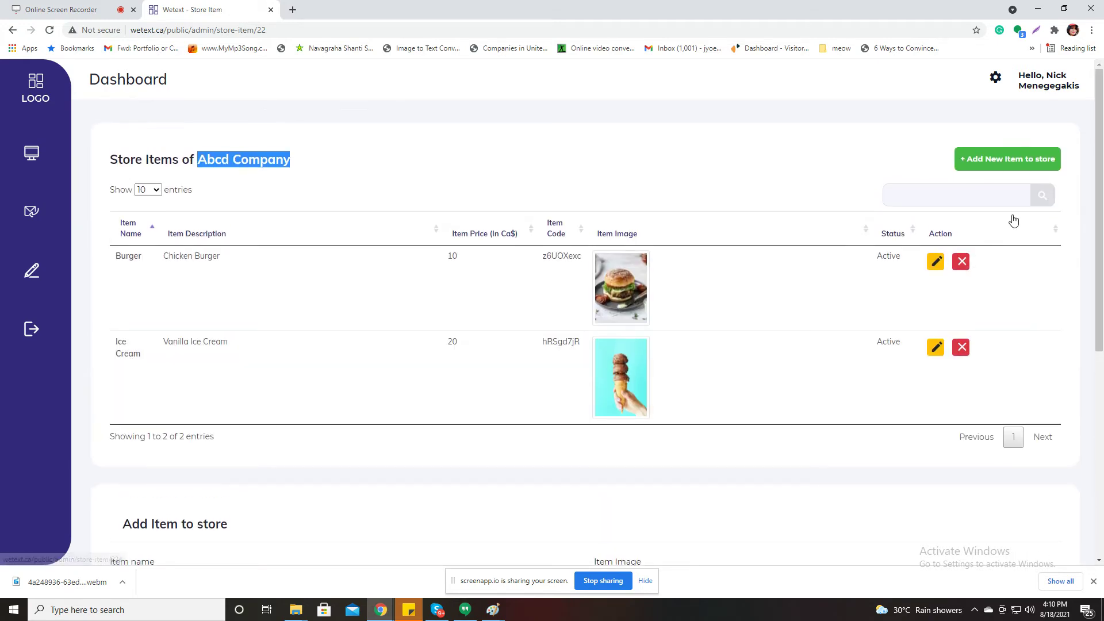
{"action": "left_click", "coordinate": [1010, 165]}
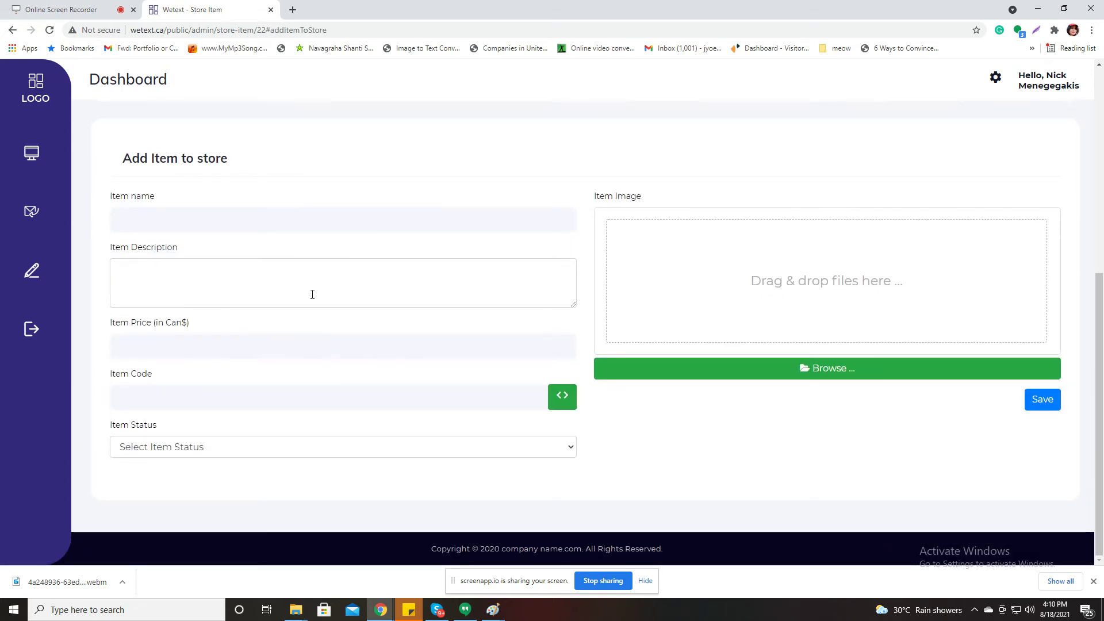
Examine the store item form's name, price, code, status and image fields, and return to the list of store items
{"action": "left_click", "coordinate": [266, 227]}
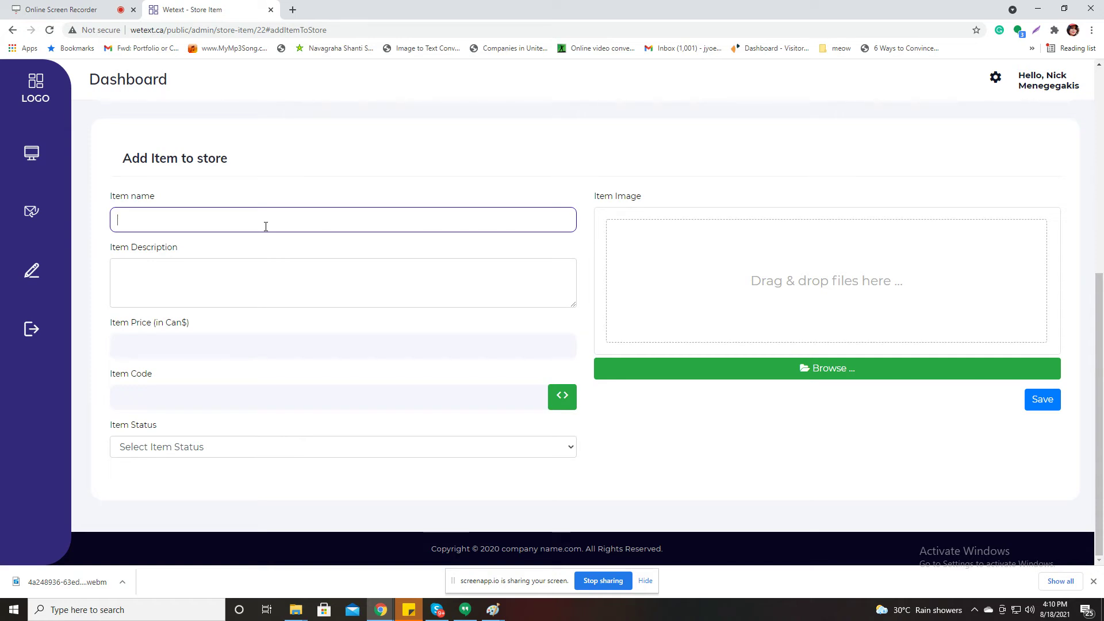
{"action": "left_click", "coordinate": [224, 354]}
{"action": "left_click", "coordinate": [224, 395]}
{"action": "left_click", "coordinate": [247, 452]}
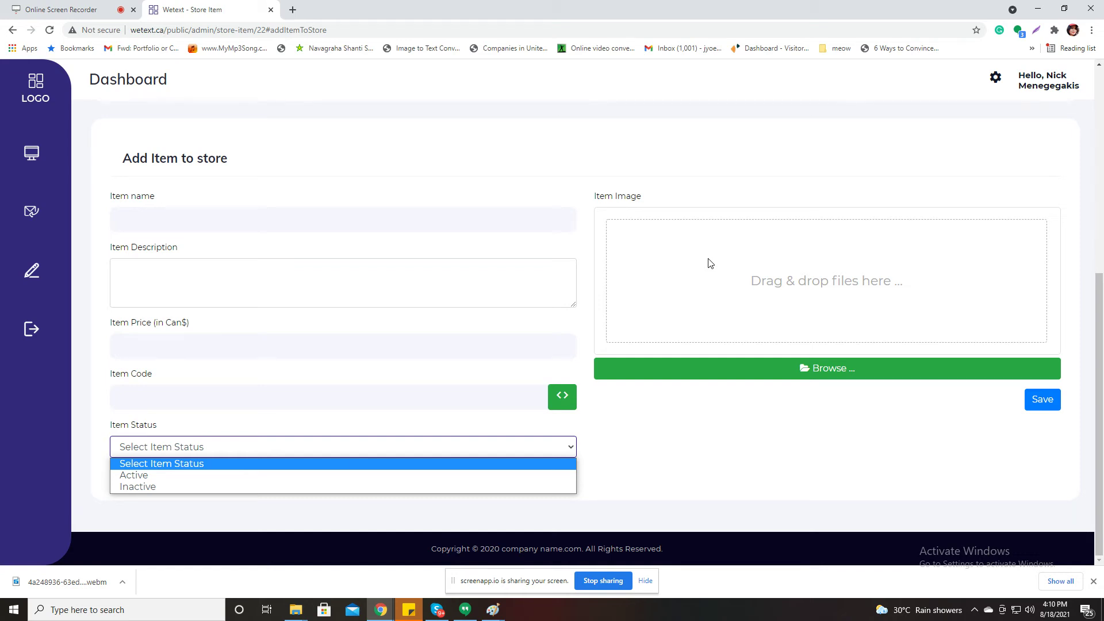
{"action": "left_click", "coordinate": [1006, 444]}
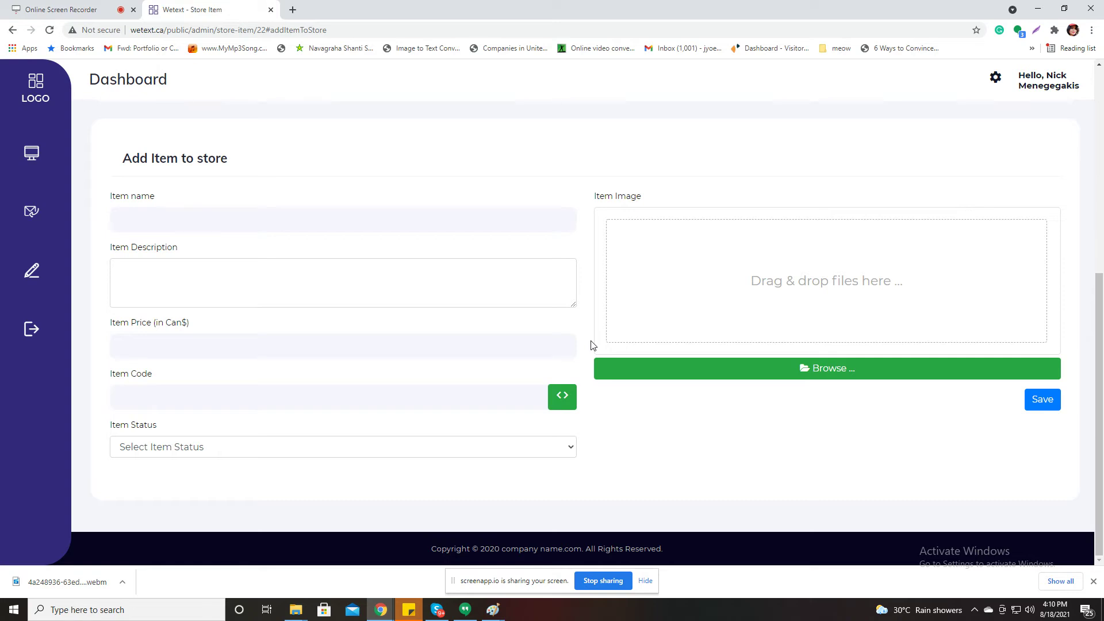
{"action": "scroll", "coordinate": [592, 345], "scroll_direction": "up", "scroll_amount": 6}
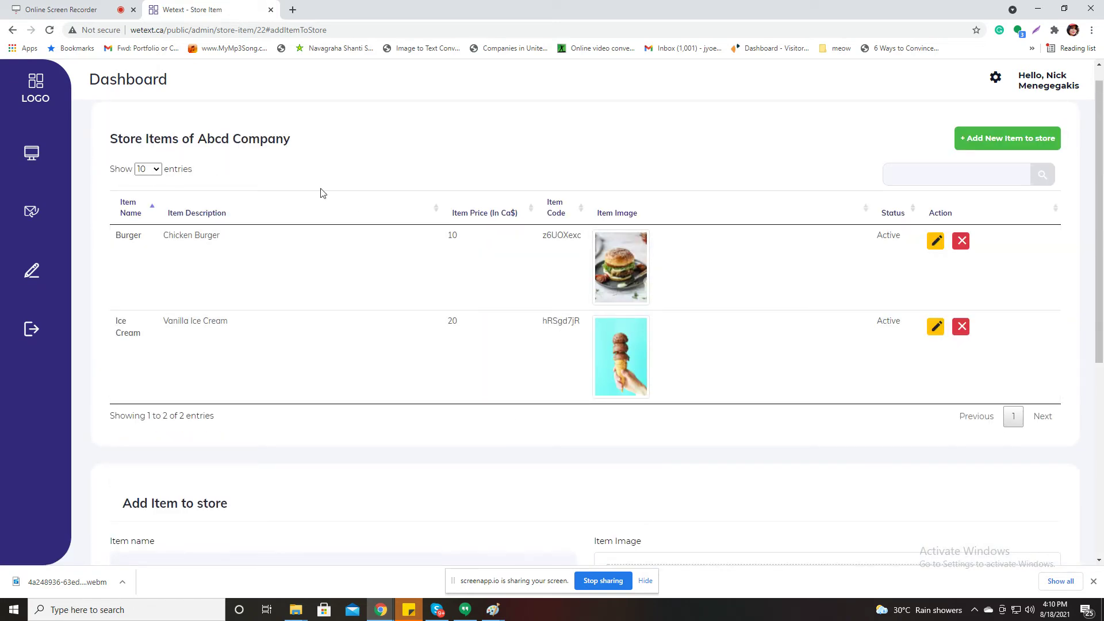
Open the new company form from the company list and examine its company name, business type, store type and contact person fields
{"action": "left_click", "coordinate": [43, 172]}
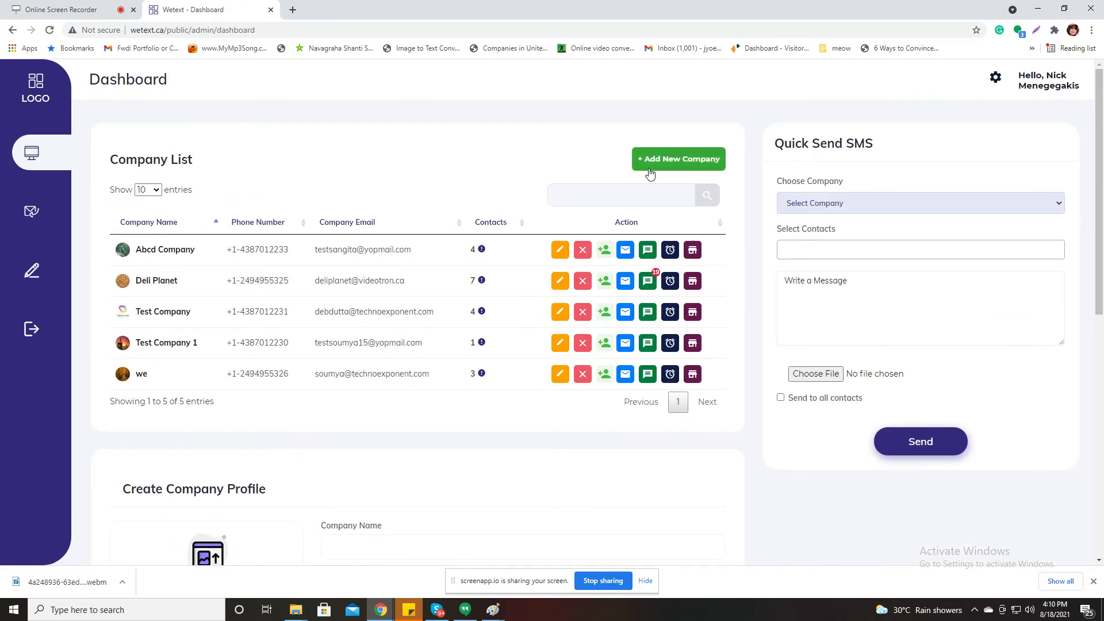
{"action": "left_click", "coordinate": [664, 164]}
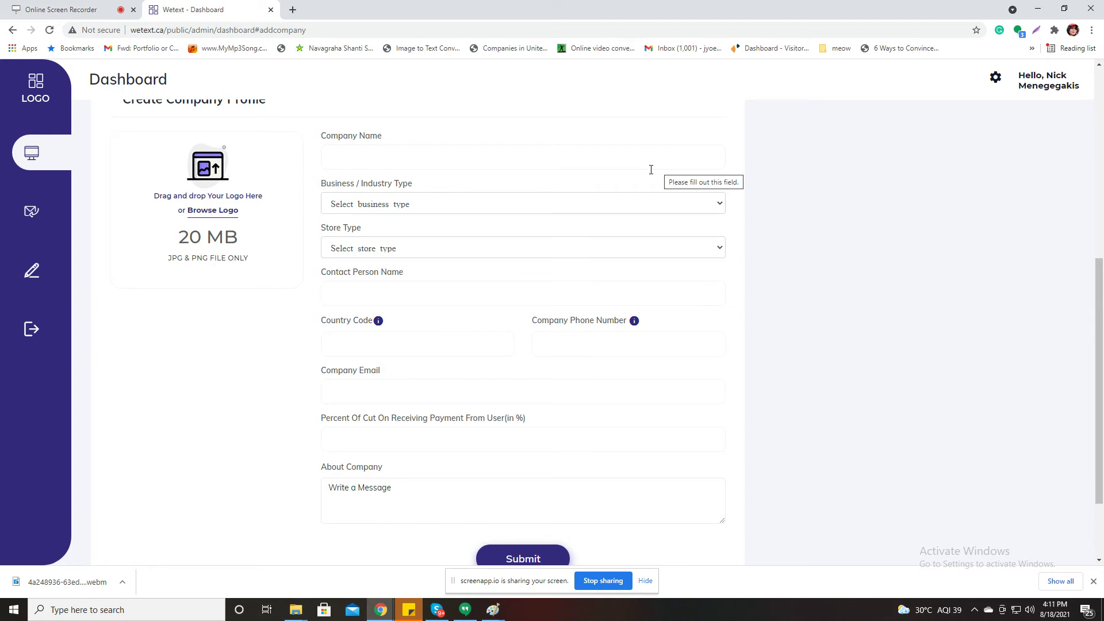
{"action": "left_click", "coordinate": [483, 156]}
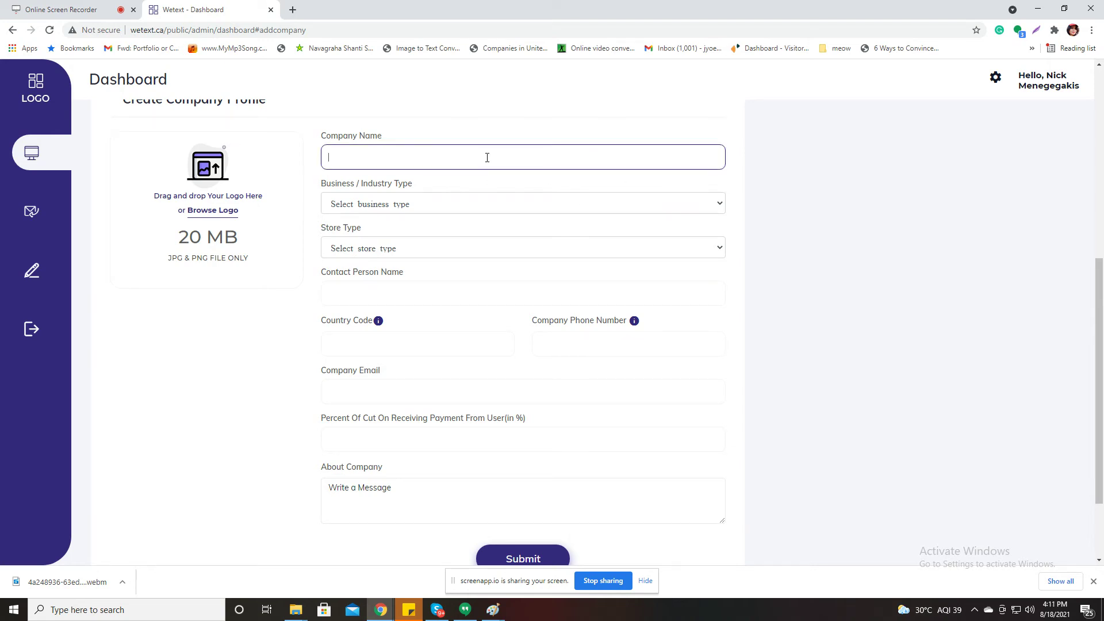
{"action": "left_click", "coordinate": [463, 206]}
{"action": "left_click", "coordinate": [463, 206]}
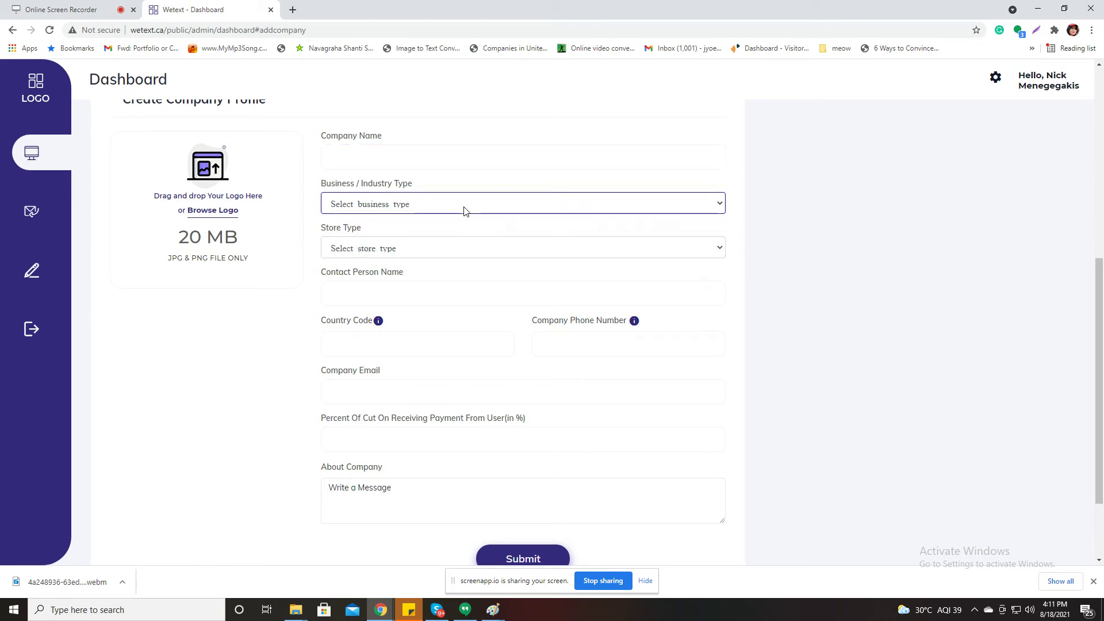
{"action": "left_click", "coordinate": [427, 248]}
{"action": "left_click", "coordinate": [434, 253]}
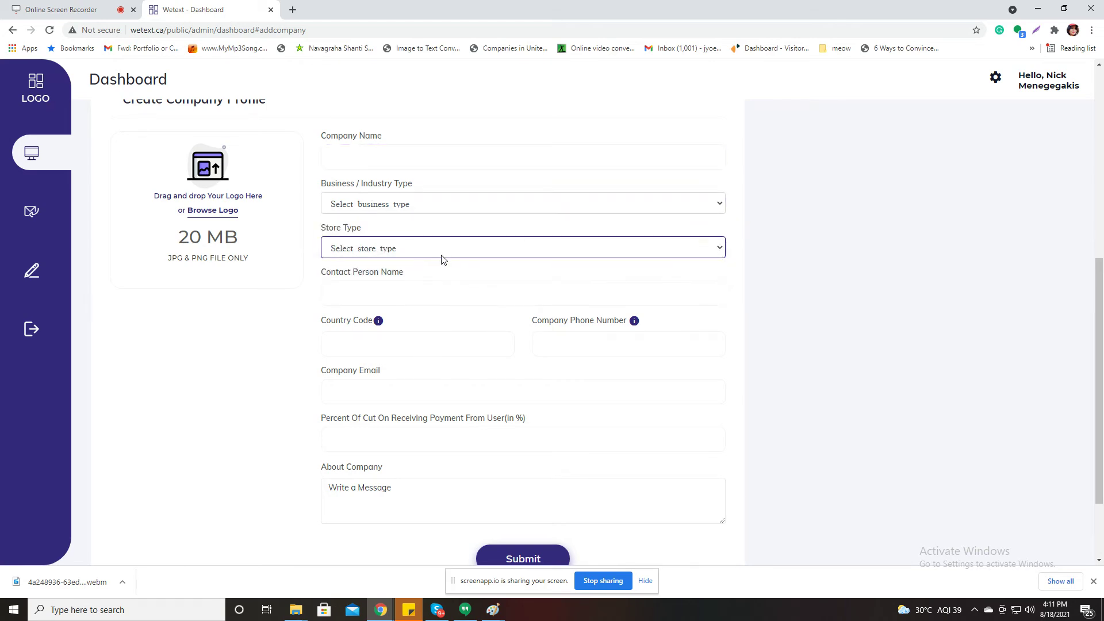
{"action": "left_click", "coordinate": [435, 297]}
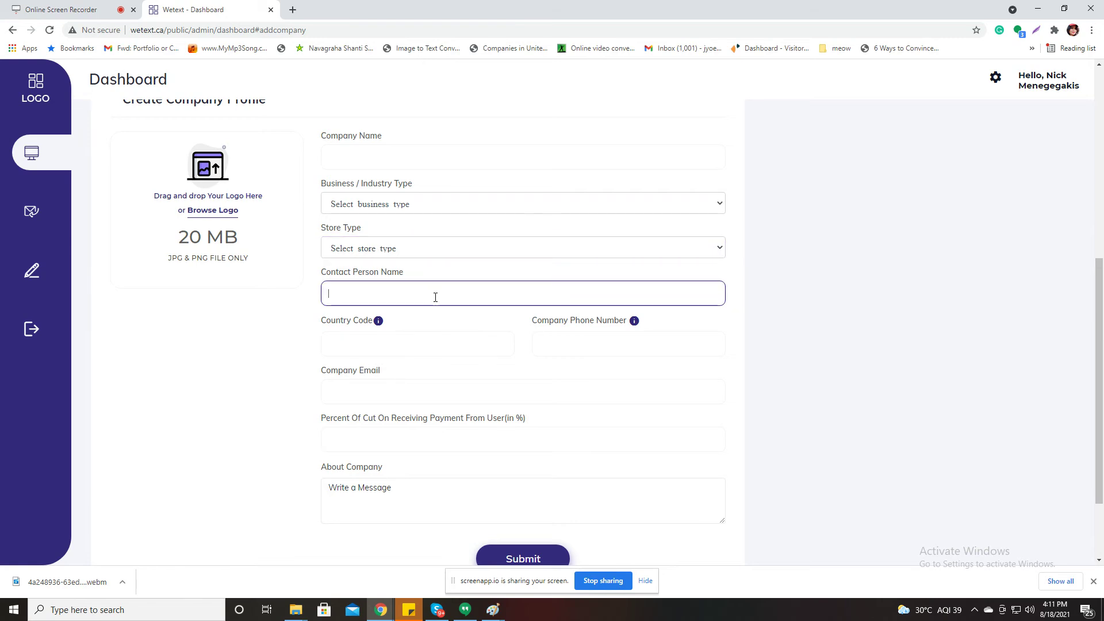
Examine the company form's country code, phone, email, payment cut percentage and About Company fields, and go back to the company list
{"action": "left_click", "coordinate": [412, 347]}
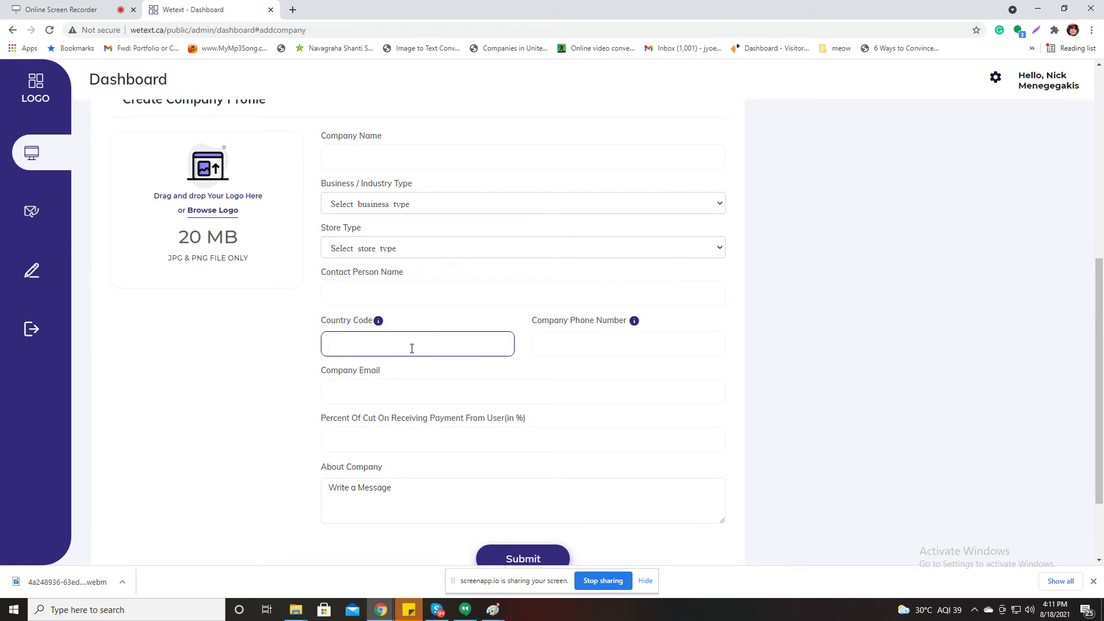
{"action": "left_click", "coordinate": [601, 342]}
{"action": "scroll", "coordinate": [598, 340], "scroll_direction": "down", "scroll_amount": 1}
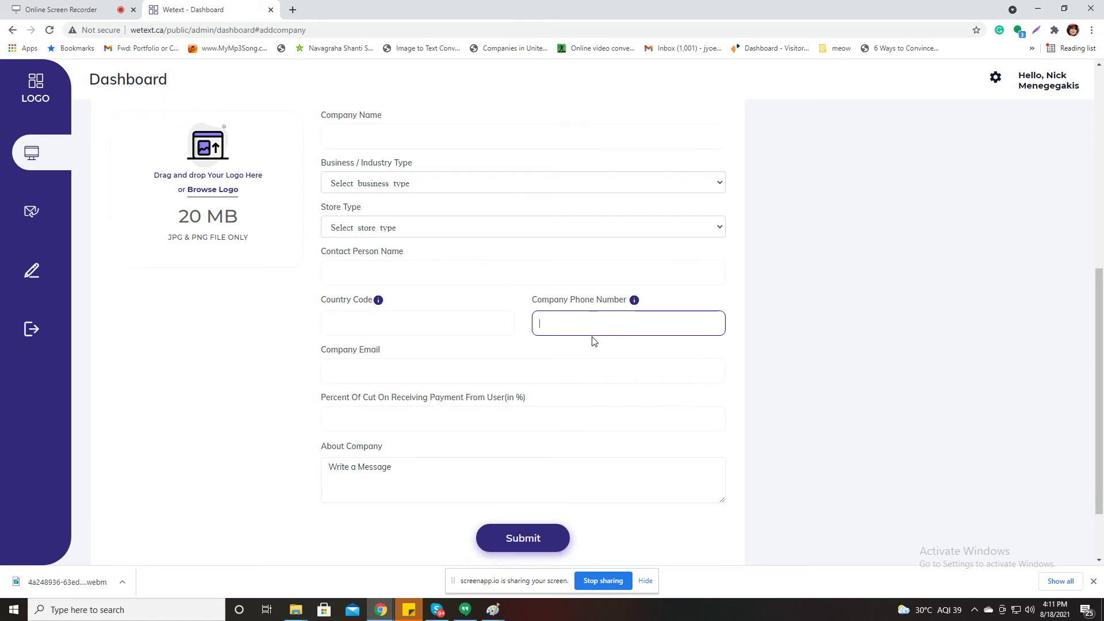
{"action": "left_click", "coordinate": [481, 323]}
{"action": "scroll", "coordinate": [483, 325], "scroll_direction": "down", "scroll_amount": 1}
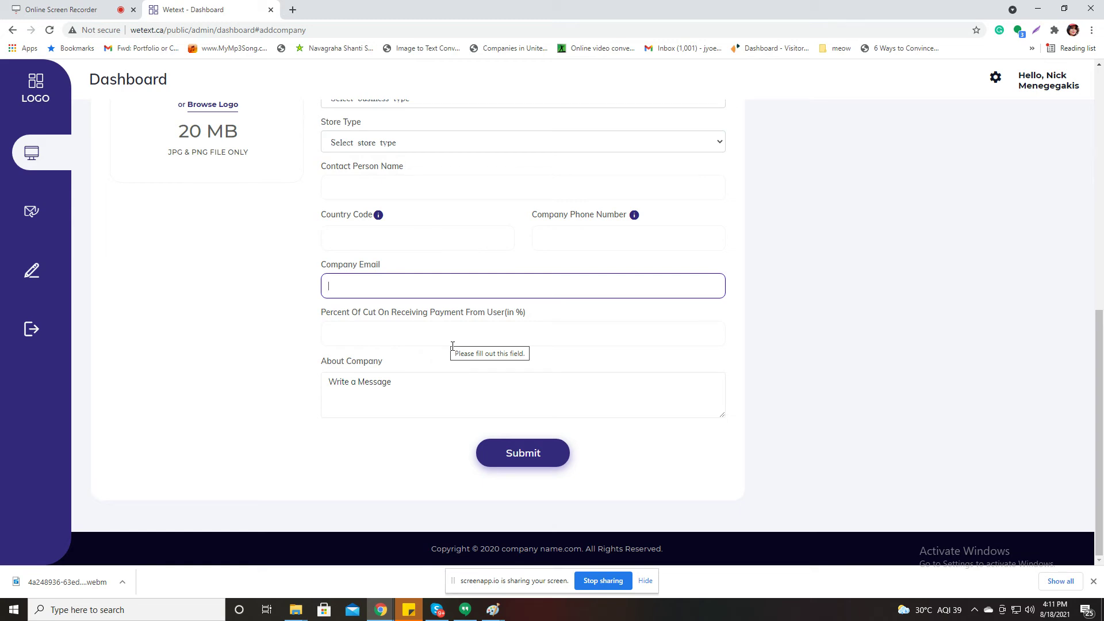
{"action": "left_click", "coordinate": [411, 337]}
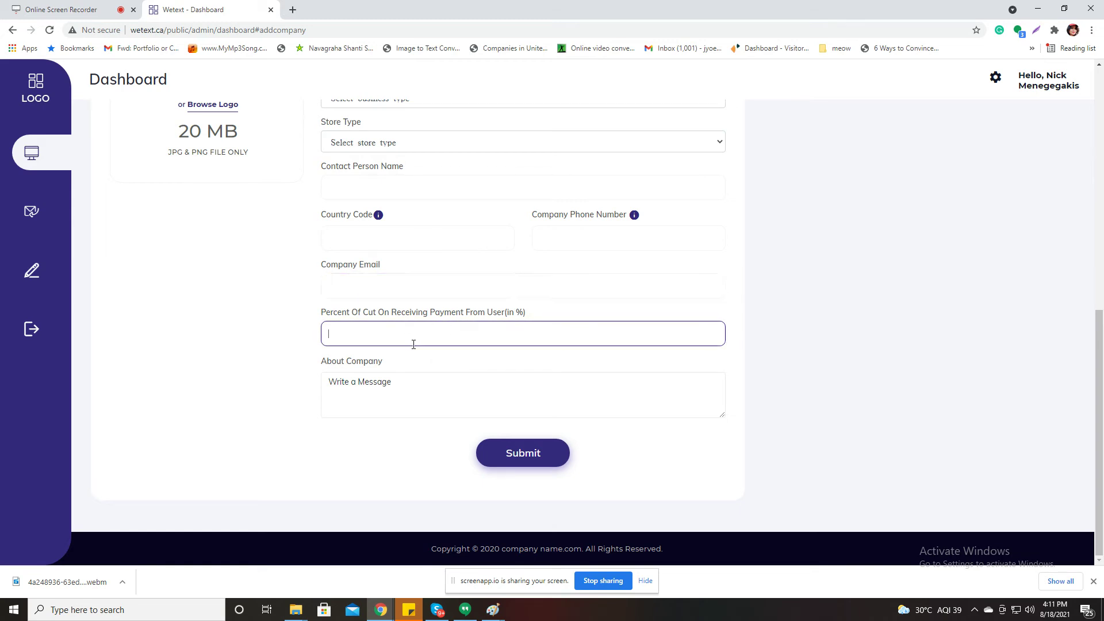
{"action": "left_click", "coordinate": [413, 384]}
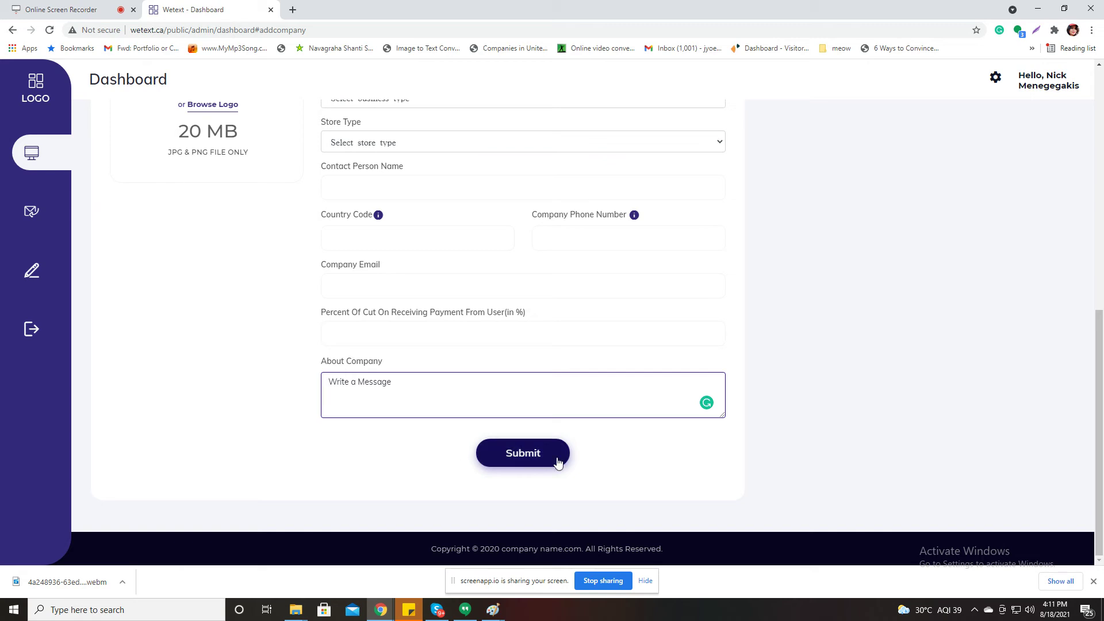
{"action": "scroll", "coordinate": [592, 464], "scroll_direction": "up", "scroll_amount": 8}
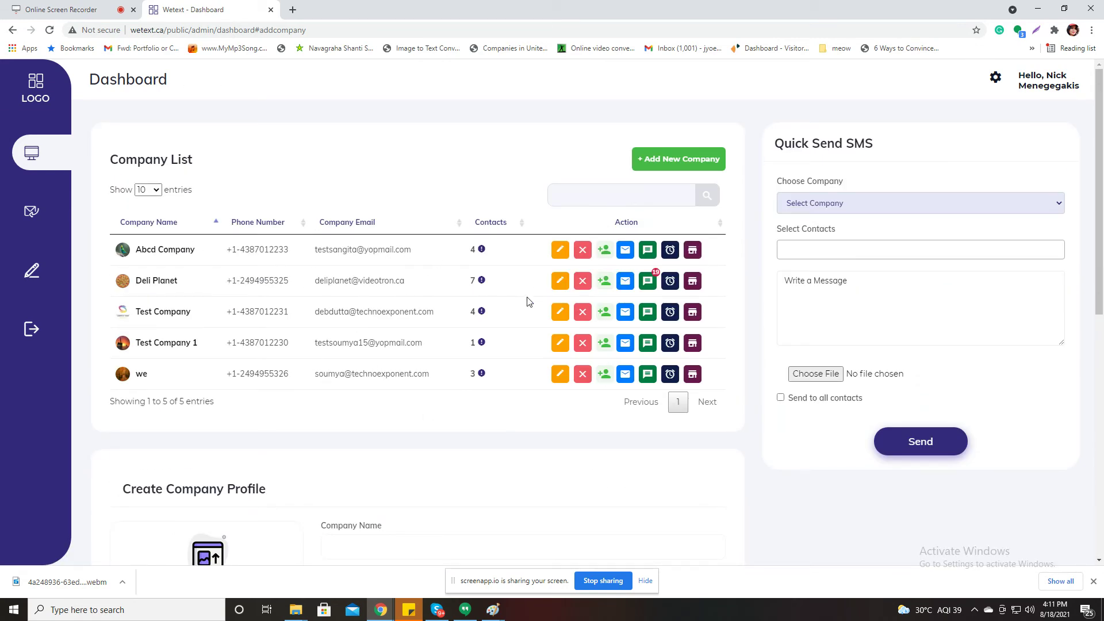
Open the received messages page and look through the whole message list
{"action": "left_click", "coordinate": [33, 213]}
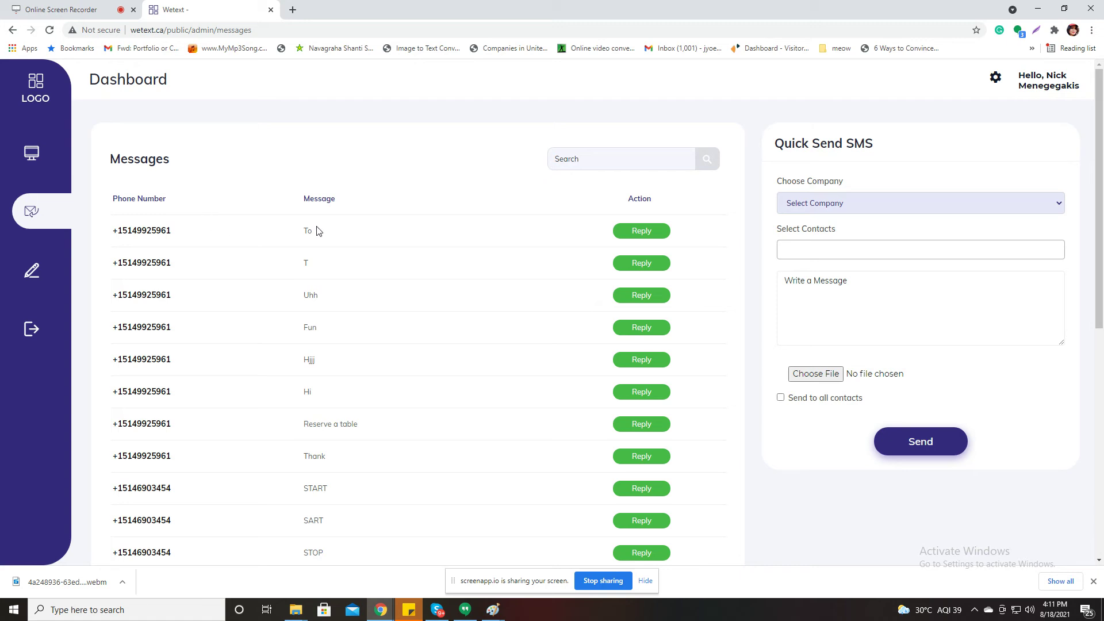
{"action": "scroll", "coordinate": [326, 267], "scroll_direction": "down", "scroll_amount": 3}
{"action": "scroll", "coordinate": [326, 266], "scroll_direction": "down", "scroll_amount": 5}
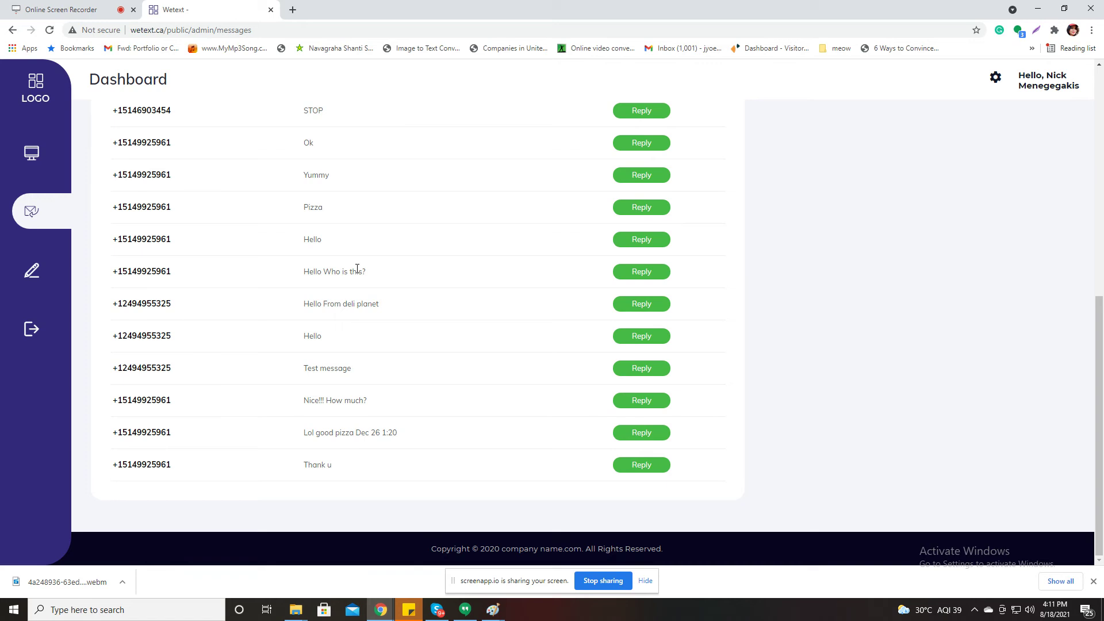
{"action": "scroll", "coordinate": [259, 271], "scroll_direction": "up", "scroll_amount": 8}
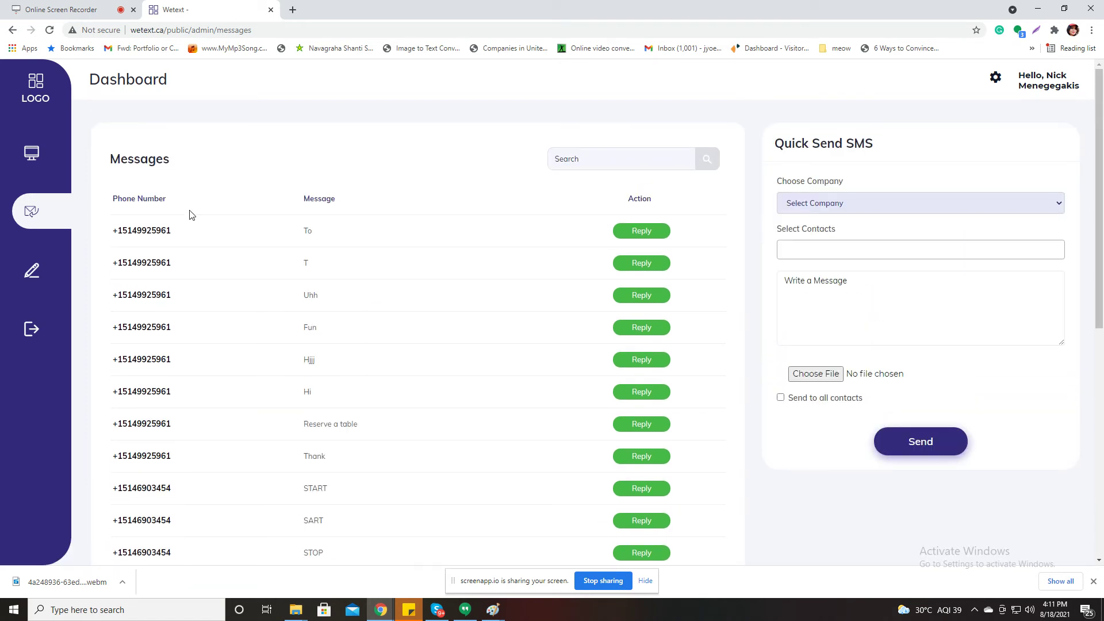
Draft "eljk,n,mf" as a reply to the first message, check the video URL field, and close the reply form without sending
{"action": "left_click", "coordinate": [649, 237]}
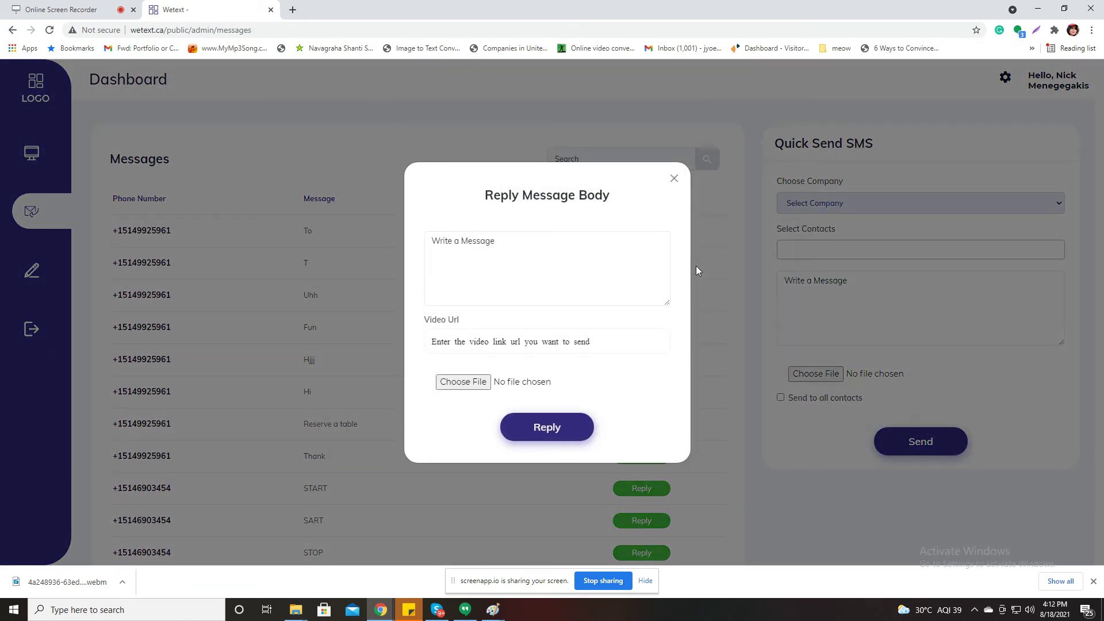
{"action": "left_click", "coordinate": [493, 255]}
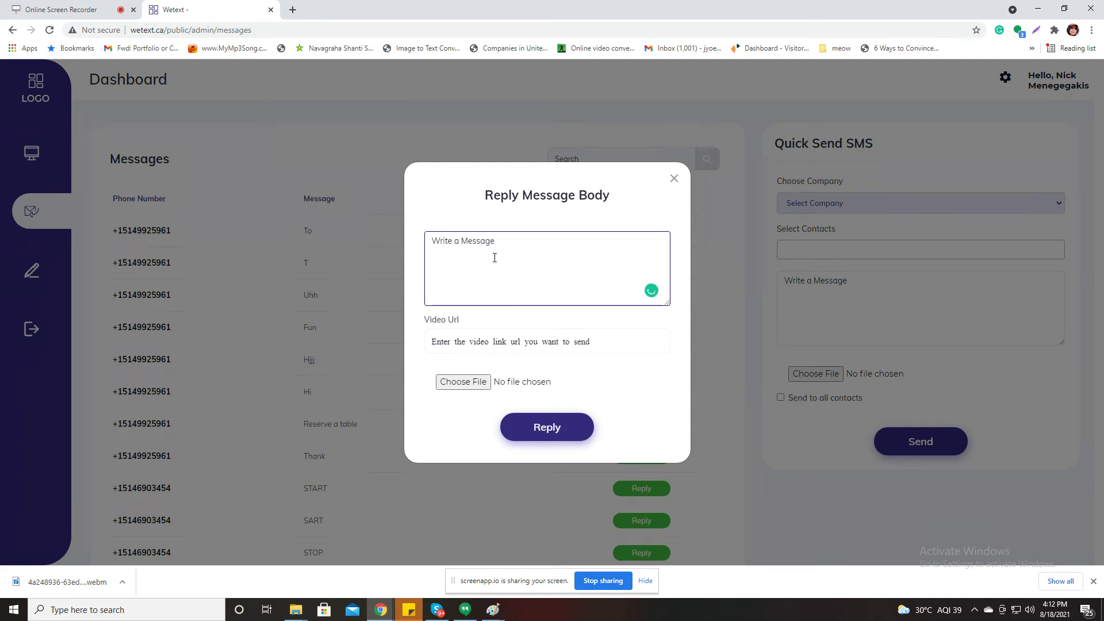
{"action": "type", "text": "eljk,n,mf"}
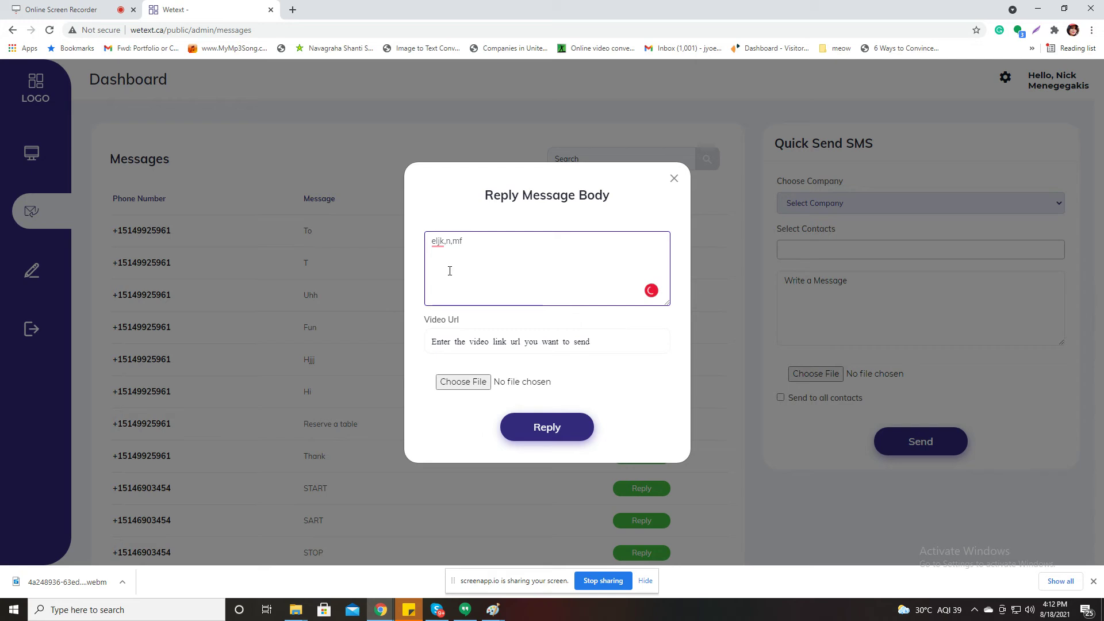
{"action": "left_click", "coordinate": [469, 348]}
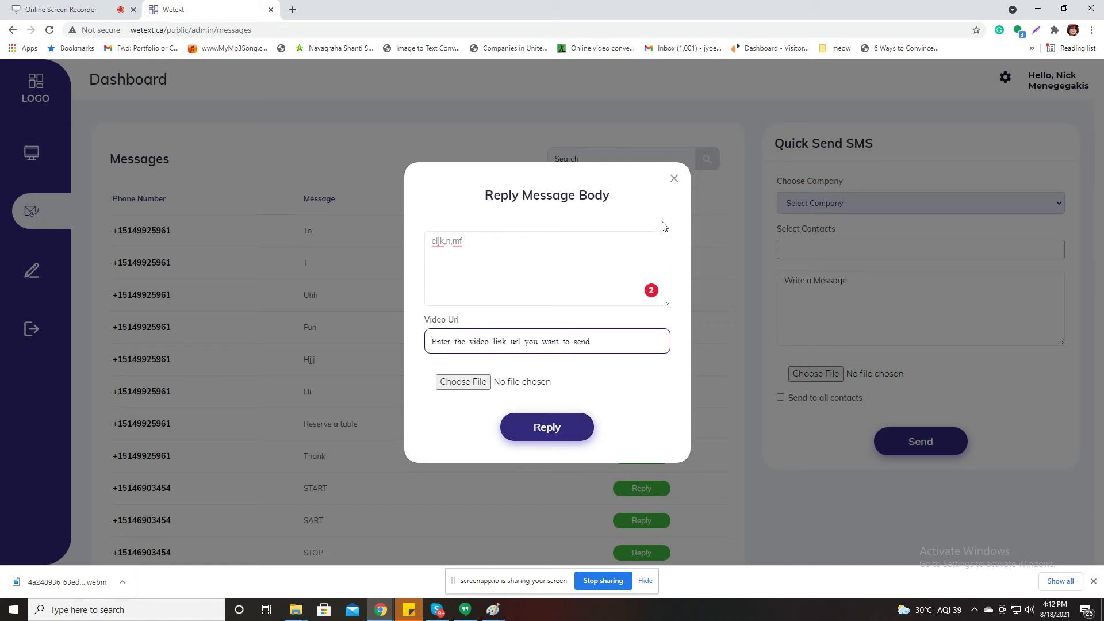
{"action": "left_click", "coordinate": [675, 180]}
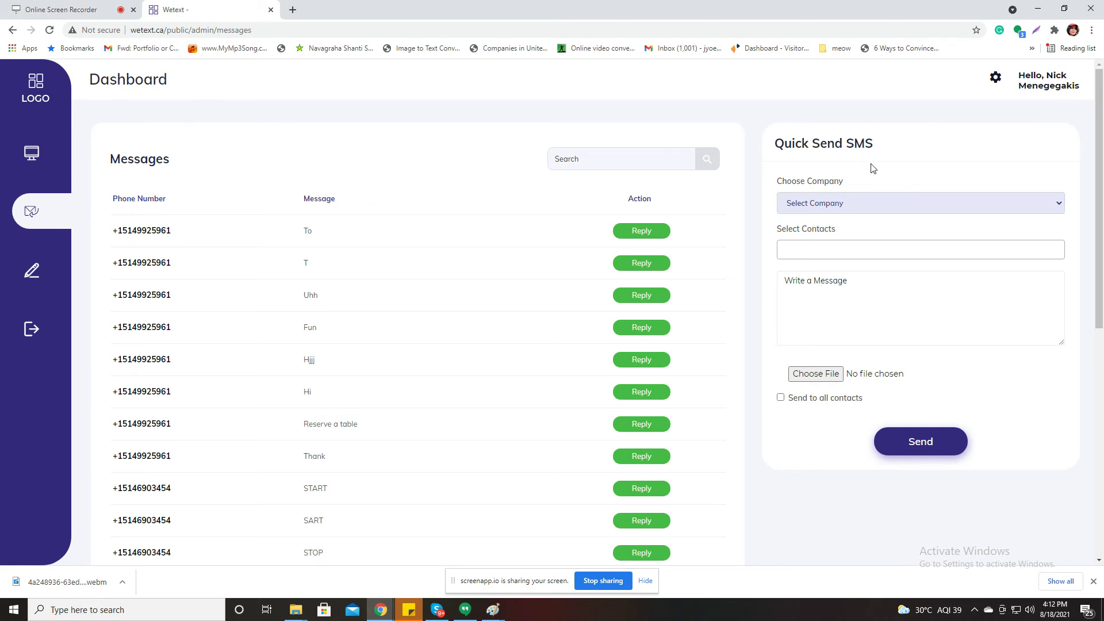
Search the received messages for a partial phone number and clear the search text
{"action": "left_click", "coordinate": [664, 161]}
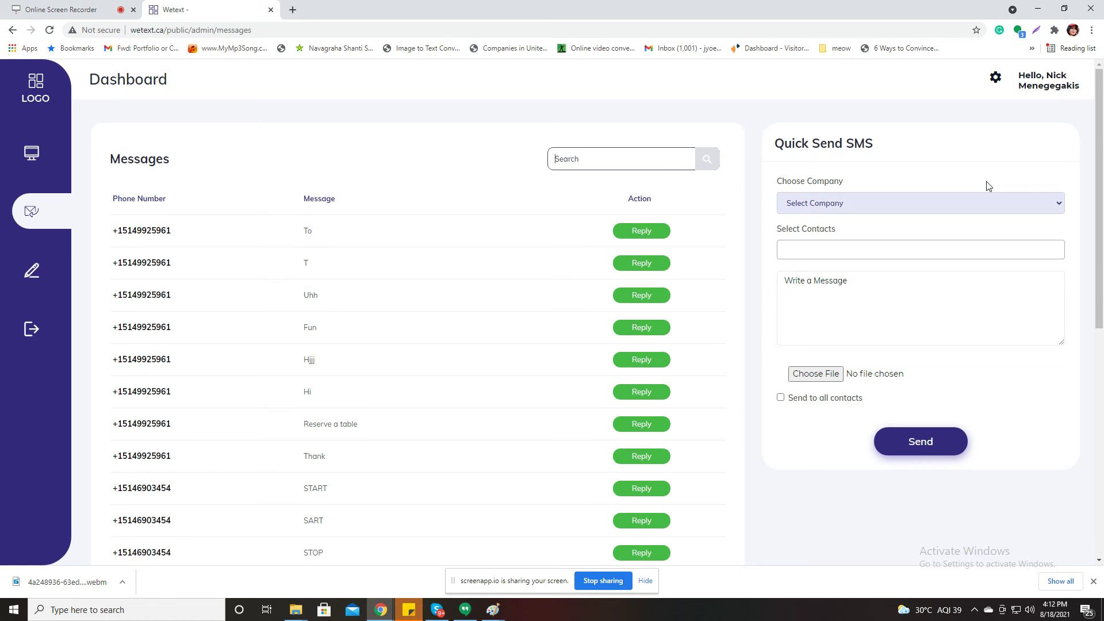
{"action": "type", "text": "+15"}
{"action": "type", "text": "4999"}
{"action": "left_click", "coordinate": [707, 161]}
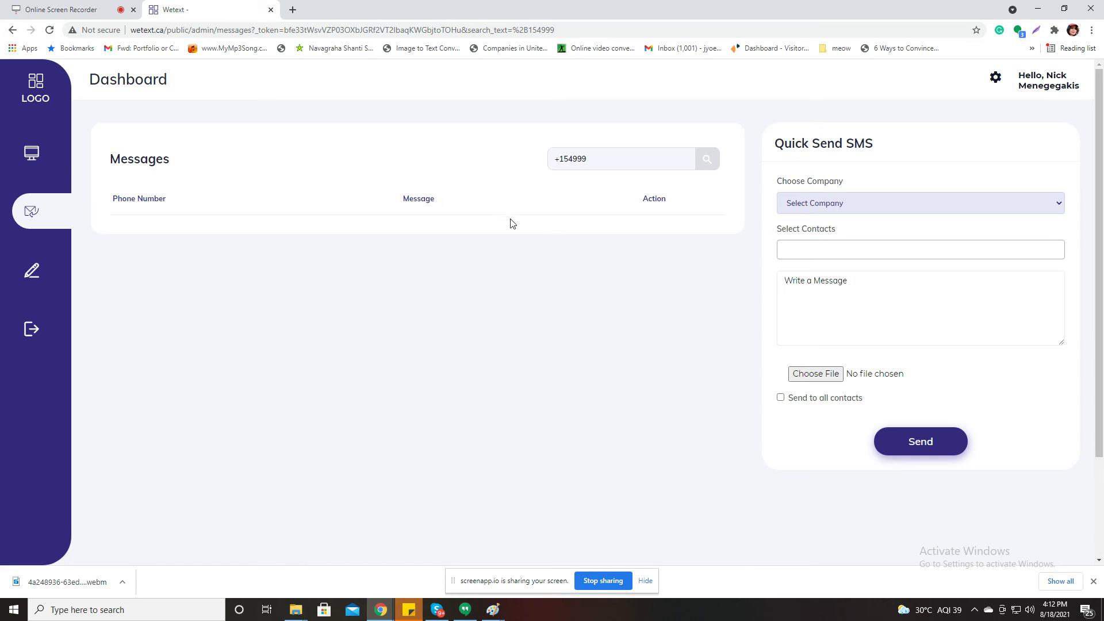
{"action": "left_click_drag", "start_coordinate": [616, 158], "coordinate": [378, 162]}
{"action": "key", "text": "BackSpace"}
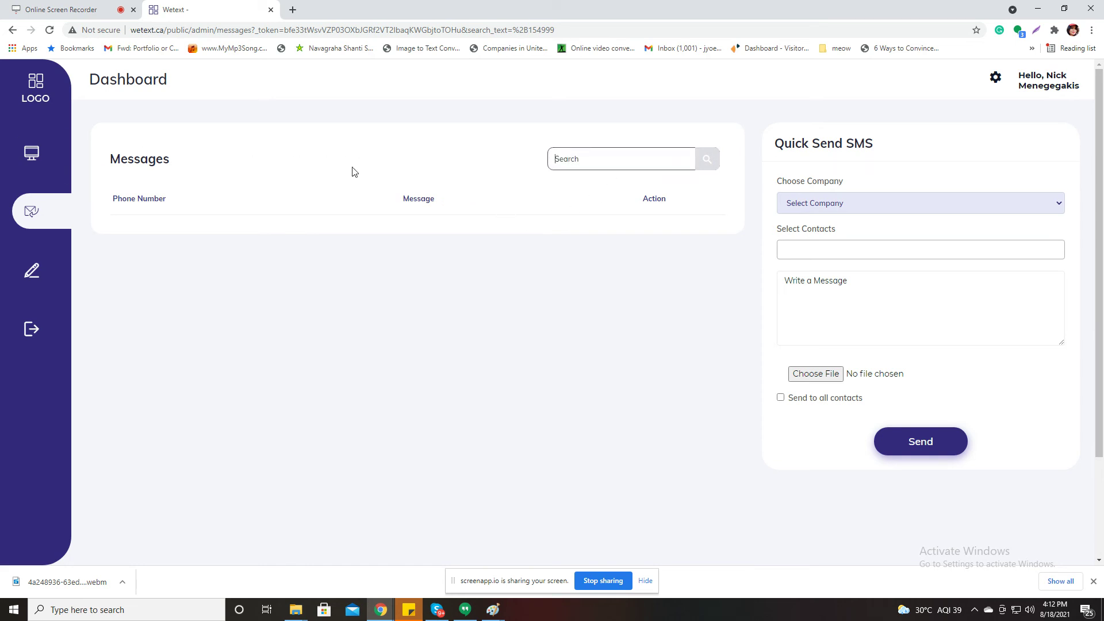
Open the CMS page list, check its search field, and bring up the form for adding a new CMS page
{"action": "left_click", "coordinate": [31, 276]}
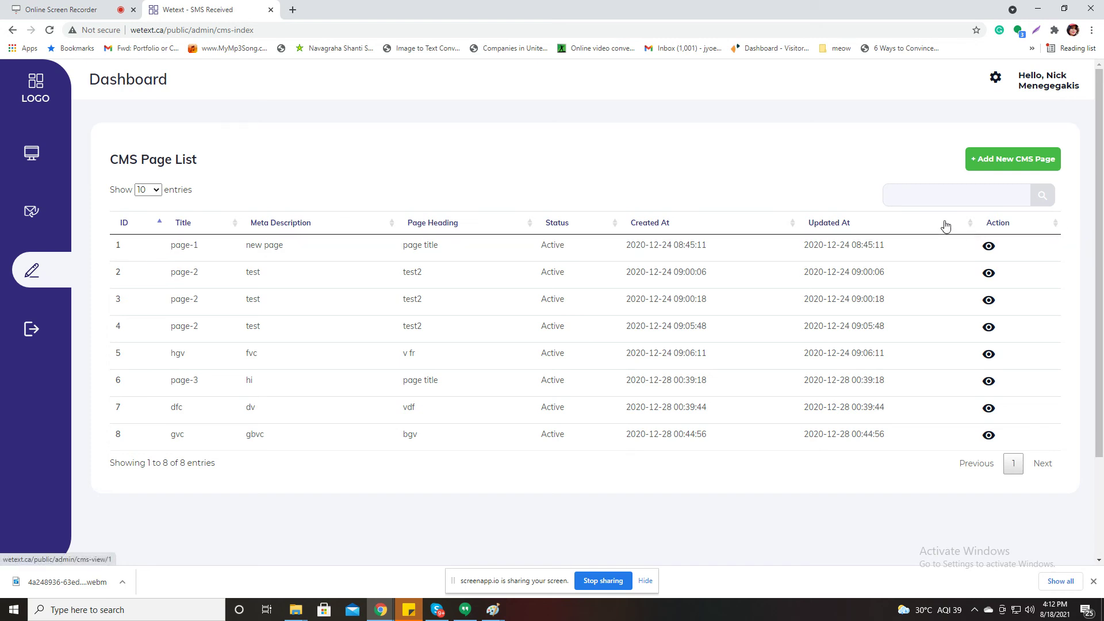
{"action": "left_click", "coordinate": [922, 195]}
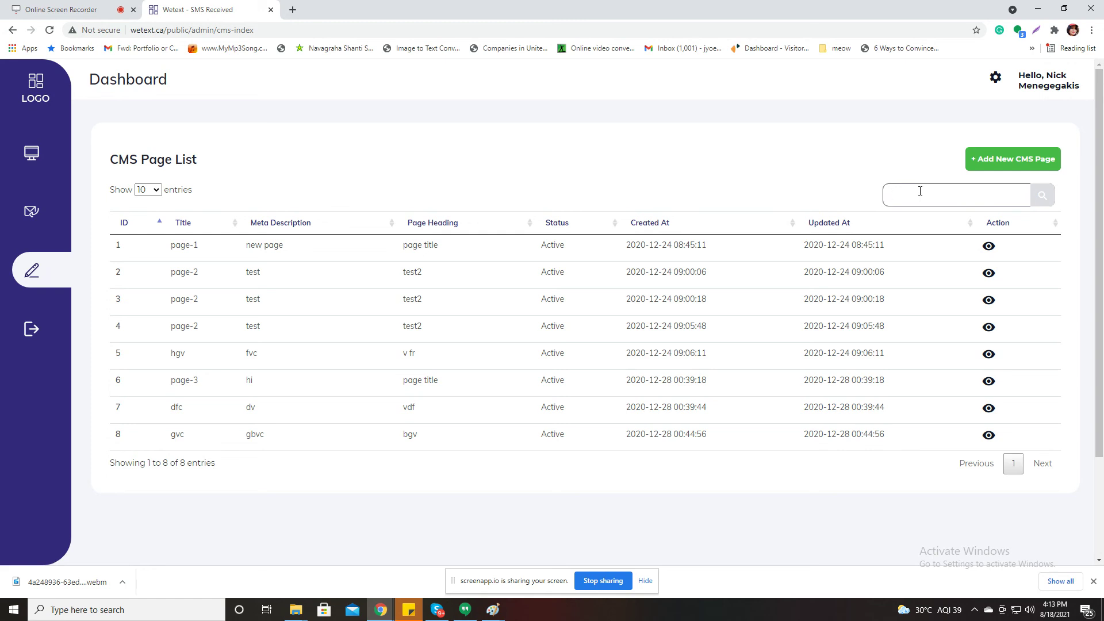
{"action": "left_click", "coordinate": [1044, 170]}
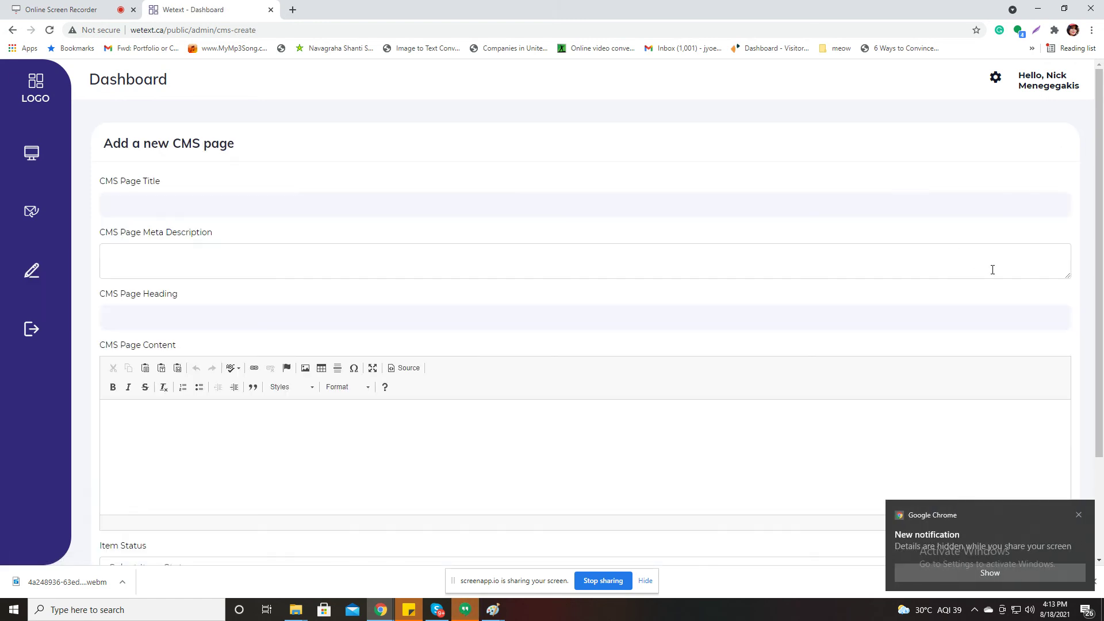
{"action": "left_click", "coordinate": [1077, 516]}
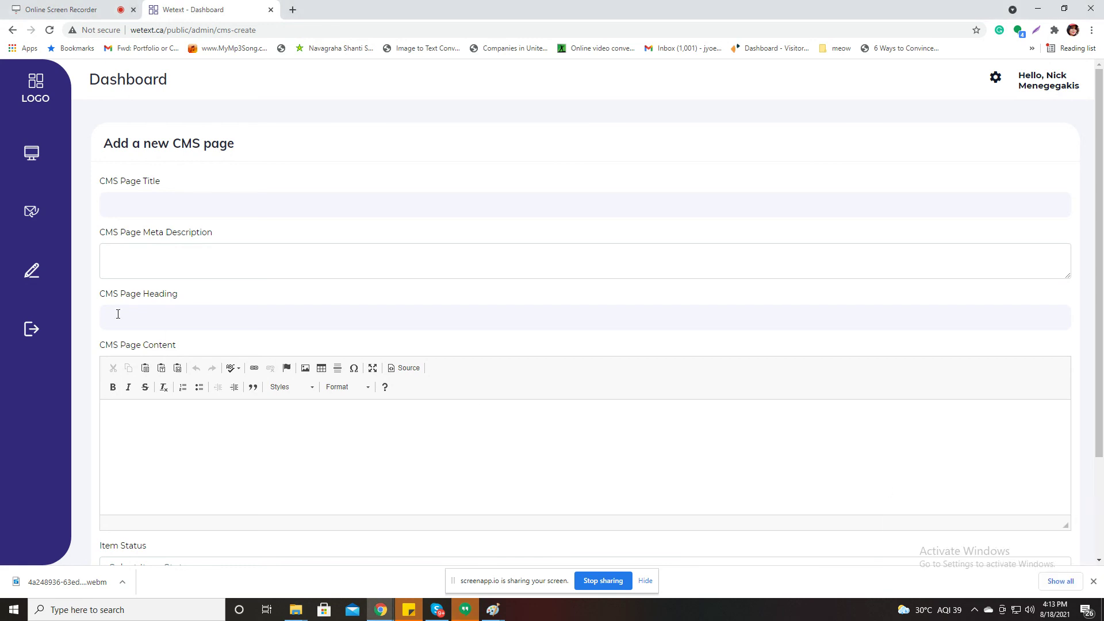
Examine the new CMS page form's title, meta description, heading, content and item status fields
{"action": "left_click", "coordinate": [154, 206]}
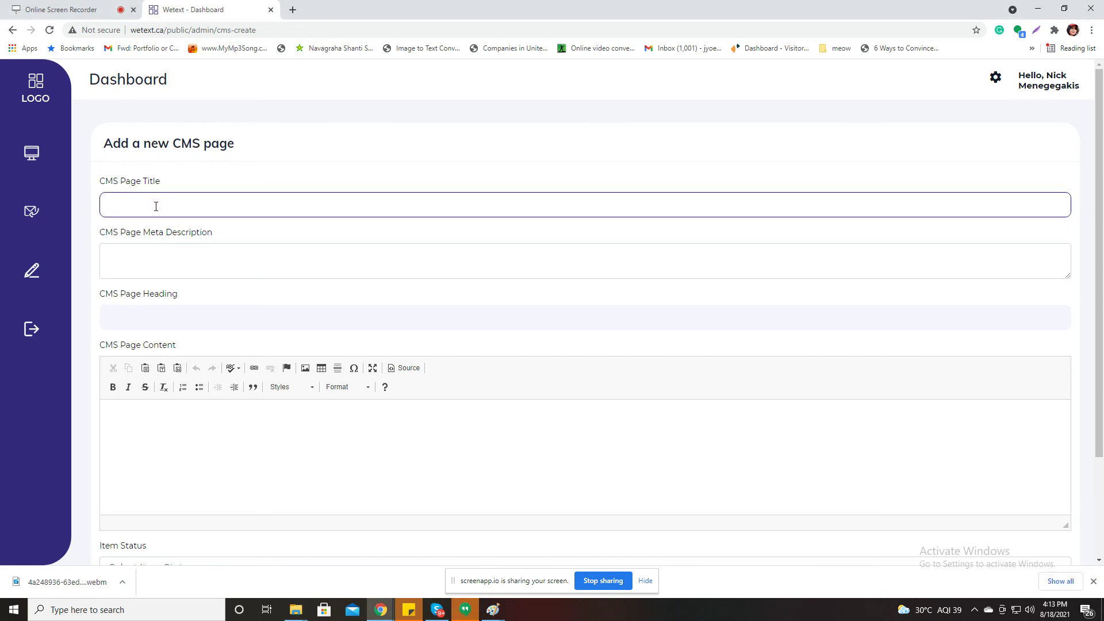
{"action": "left_click", "coordinate": [167, 264]}
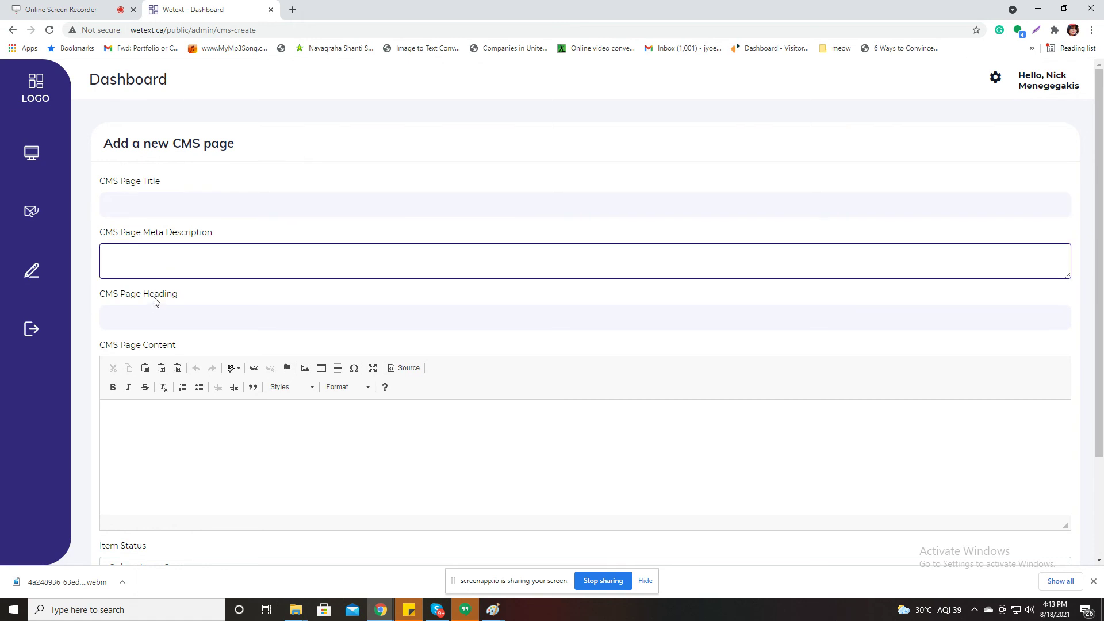
{"action": "scroll", "coordinate": [141, 261], "scroll_direction": "down", "scroll_amount": 1}
{"action": "left_click", "coordinate": [141, 261]}
{"action": "left_click", "coordinate": [148, 383]}
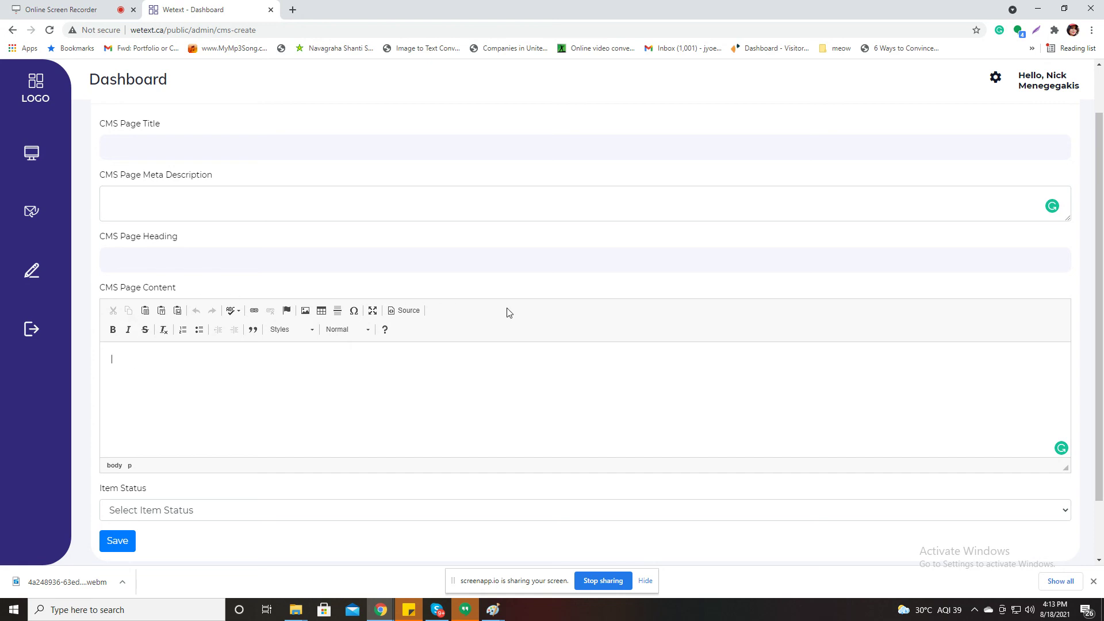
{"action": "scroll", "coordinate": [506, 322], "scroll_direction": "down", "scroll_amount": 1}
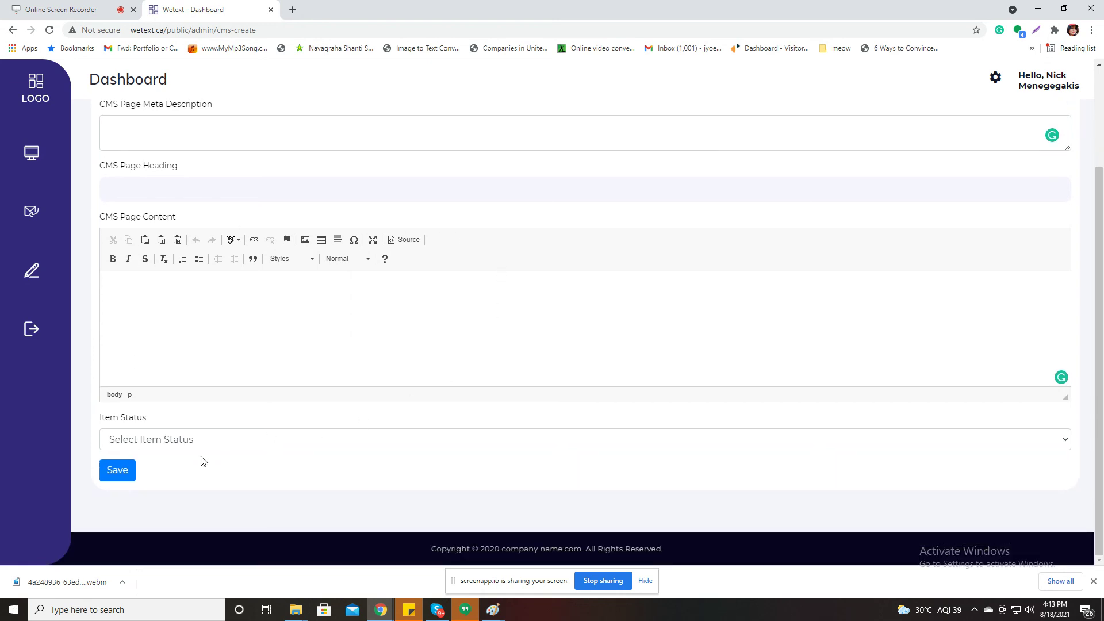
{"action": "left_click", "coordinate": [200, 444]}
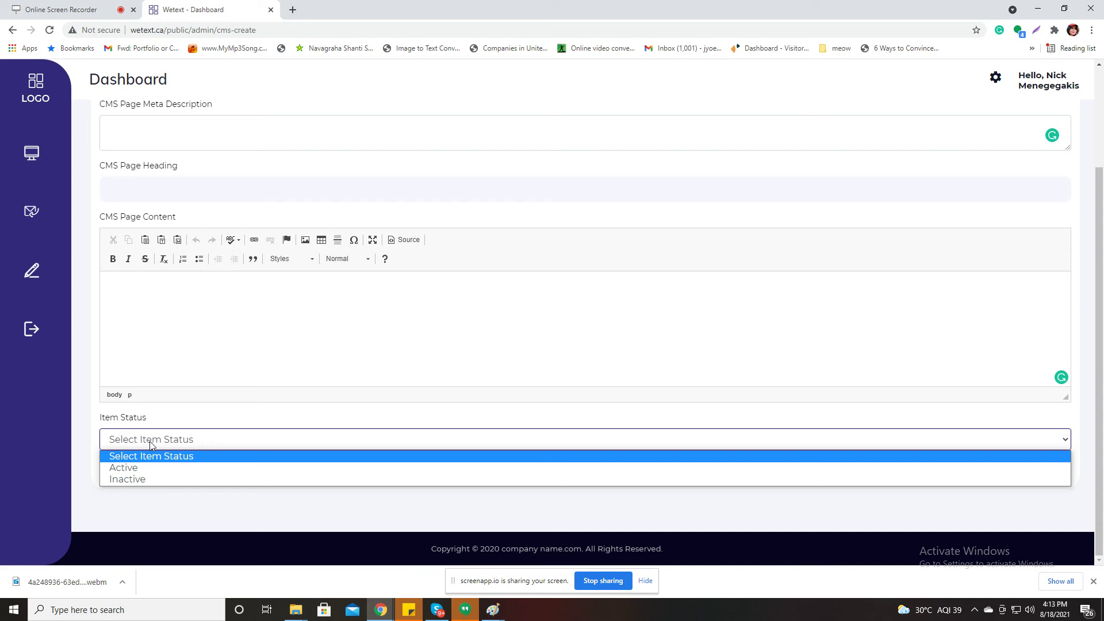
{"action": "left_click", "coordinate": [273, 435]}
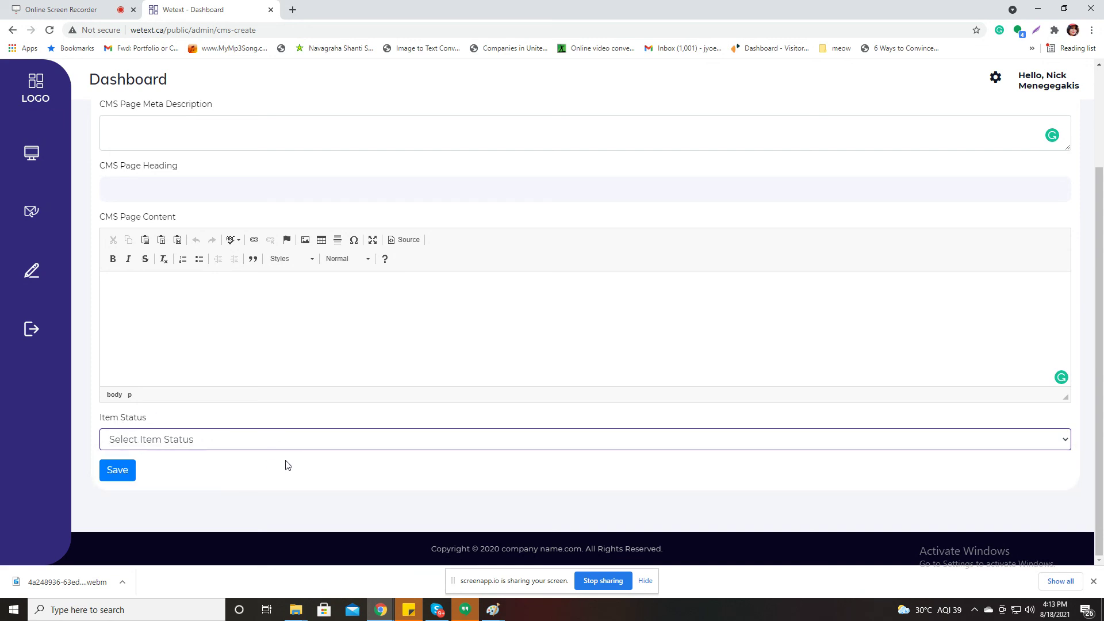
{"action": "scroll", "coordinate": [280, 477], "scroll_direction": "up", "scroll_amount": 1}
{"action": "scroll", "coordinate": [299, 449], "scroll_direction": "up", "scroll_amount": 2}
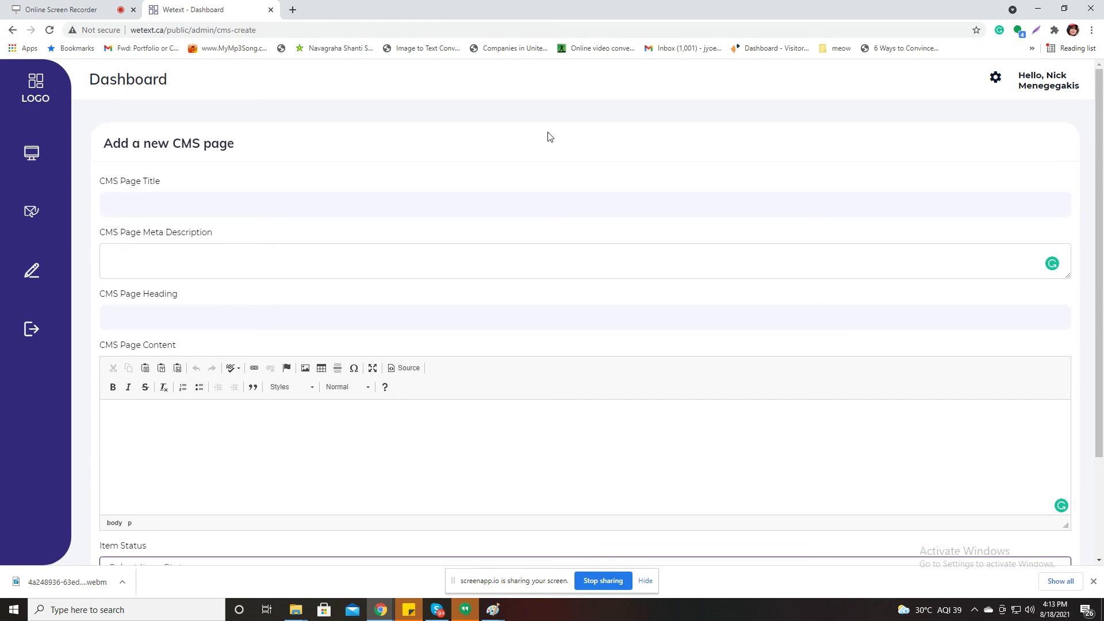
Return to the company list and log out of the admin dashboard
{"action": "left_click", "coordinate": [32, 169]}
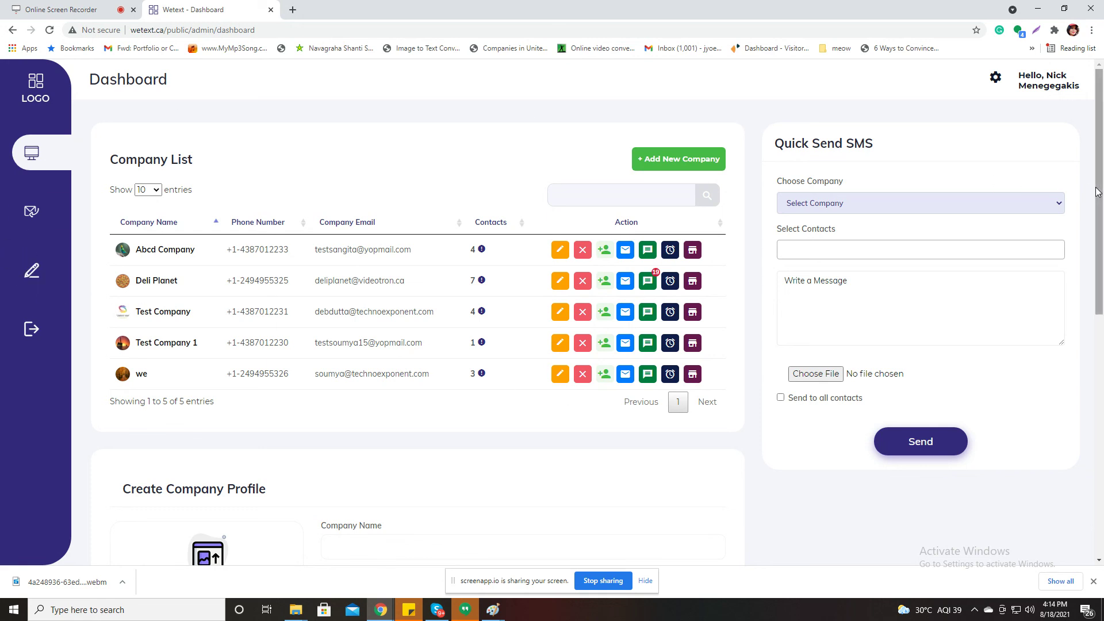
{"action": "left_click", "coordinate": [28, 329]}
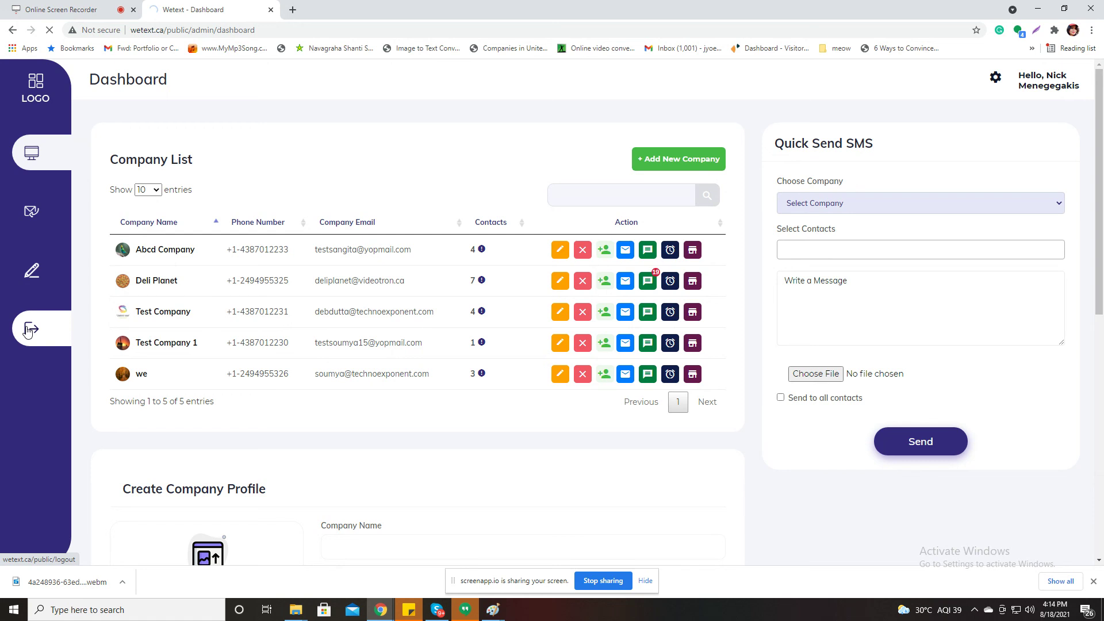